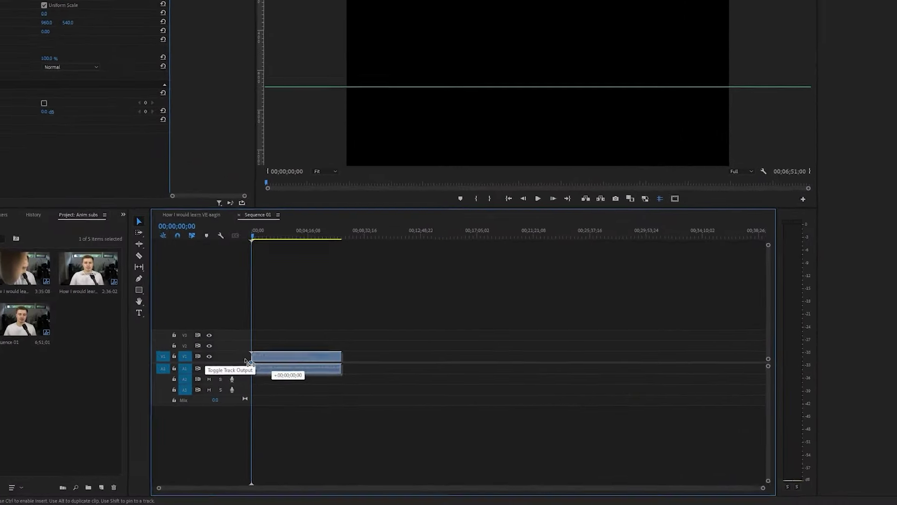
- Place the footage at the start of the sequence on V1 and A1, and select all the clips in the timeline
left_click_drag(247, 363, 249, 362)
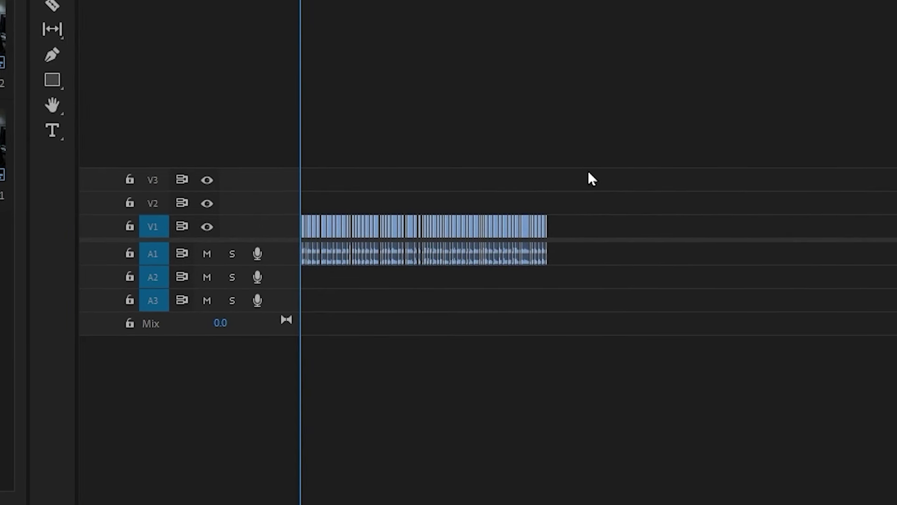
left_click_drag(677, 128, 144, 304)
left_click(526, 152)
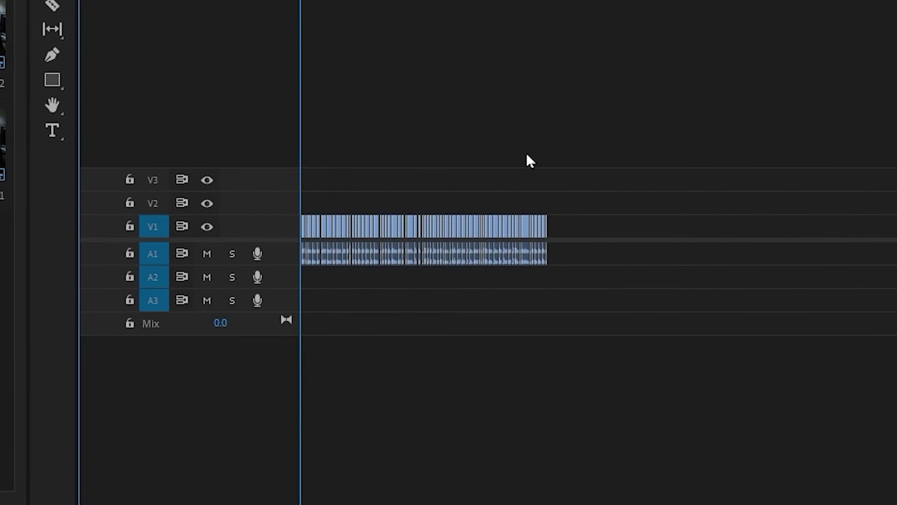
key("ctrl+a")
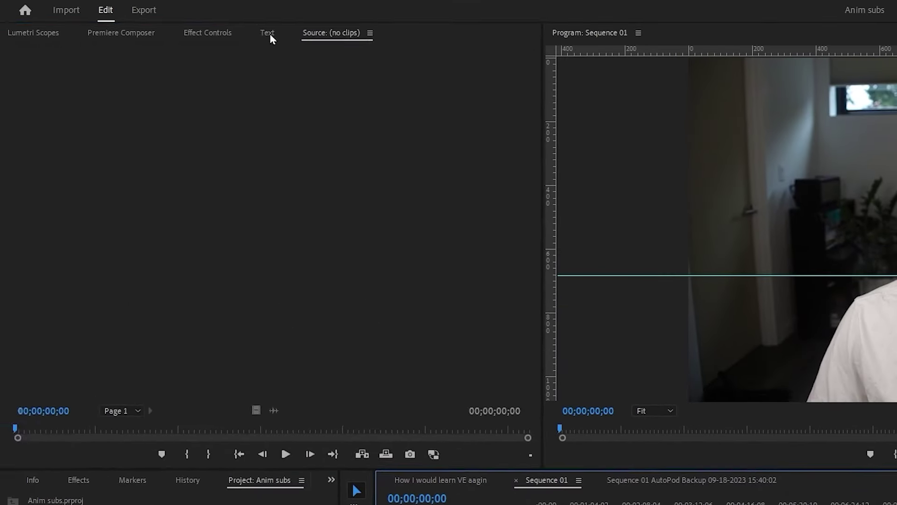
- Open the transcript of Sequence 01
left_click(270, 34)
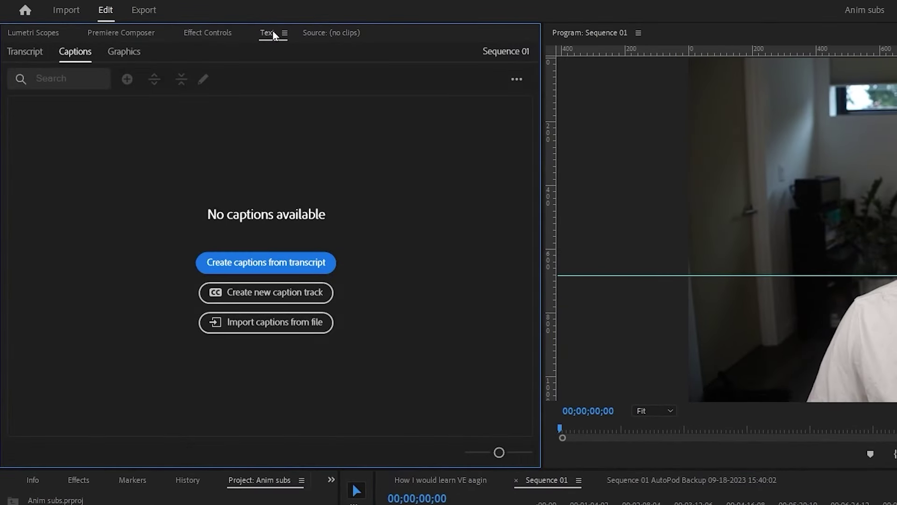
left_click(26, 52)
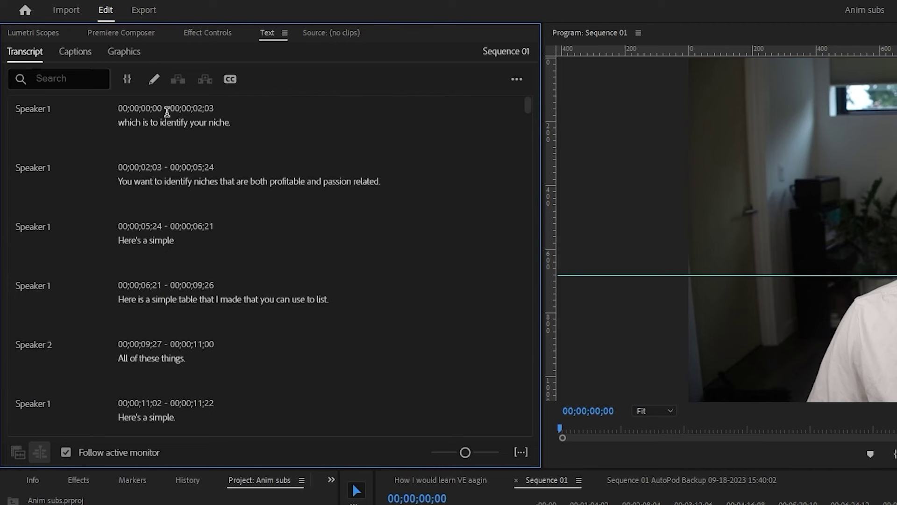
- Try replacing the word "are" with "yes" in the second transcript segment, and undo the edit
double_click(213, 121)
double_click(242, 180)
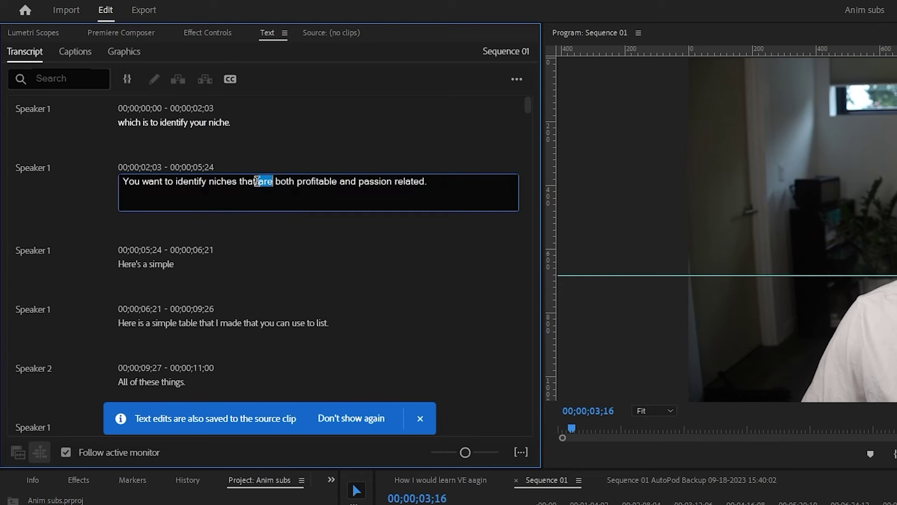
type("yes")
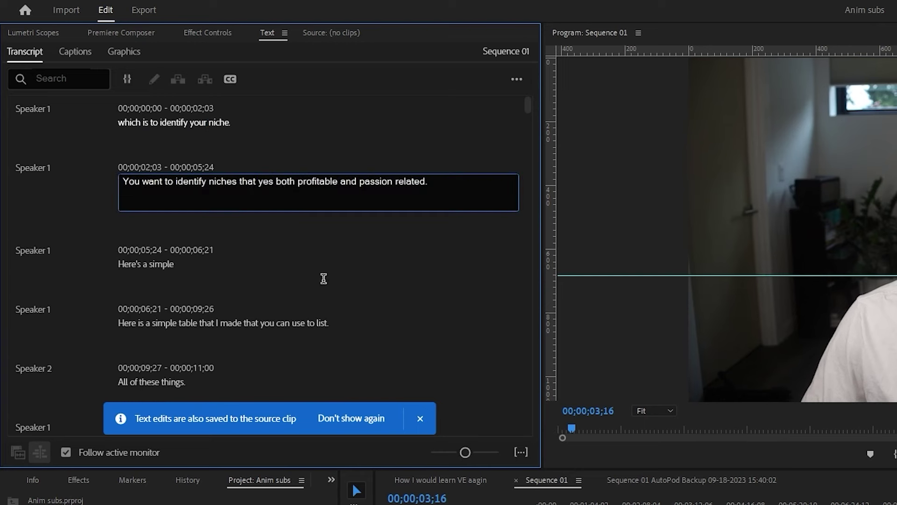
left_click(334, 258)
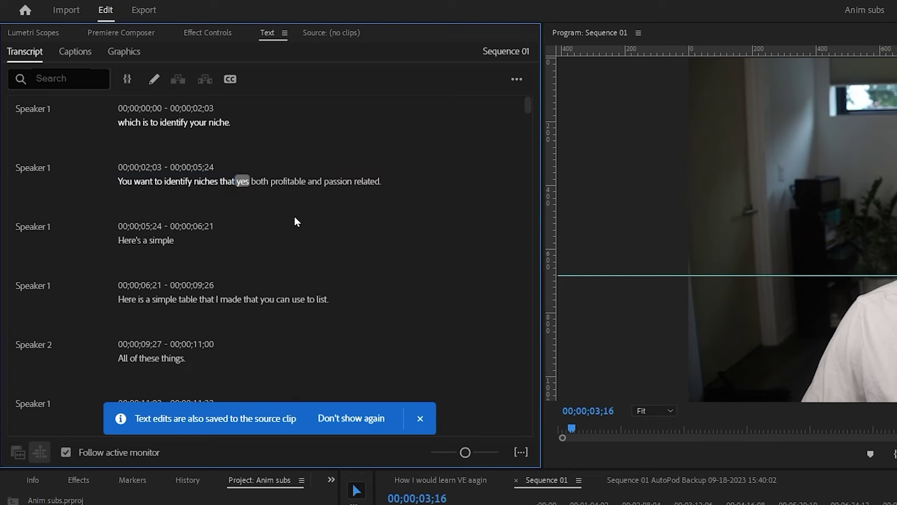
key("ctrl+z")
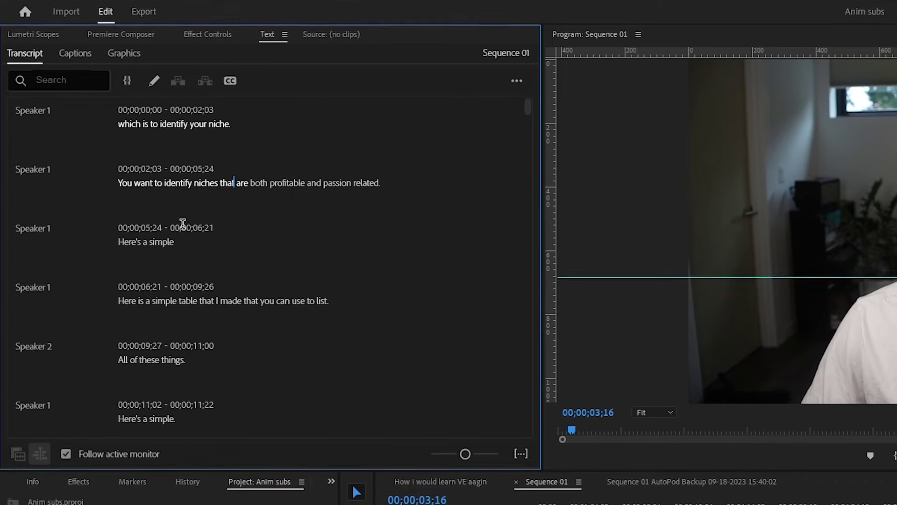
- Check the automatic transcription settings in the Transcription preferences and accept them
left_click(32, 5)
mouse_move(157, 463)
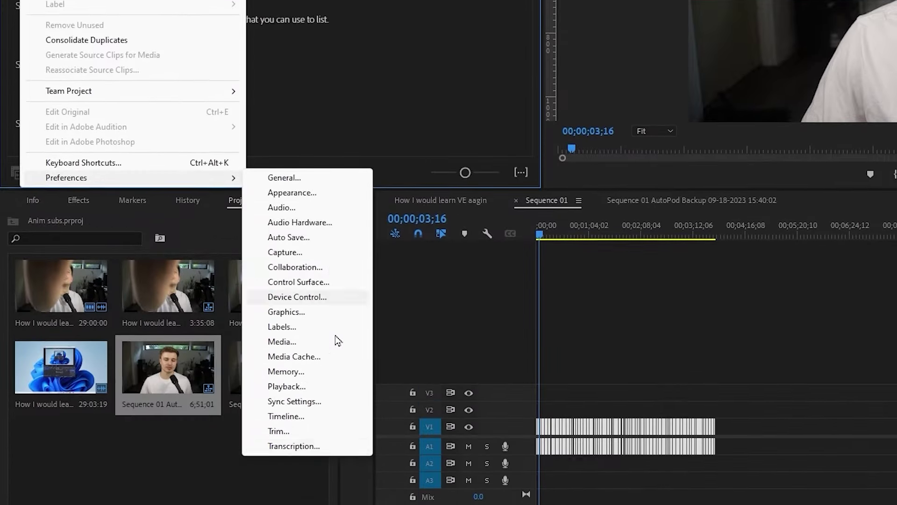
left_click(330, 445)
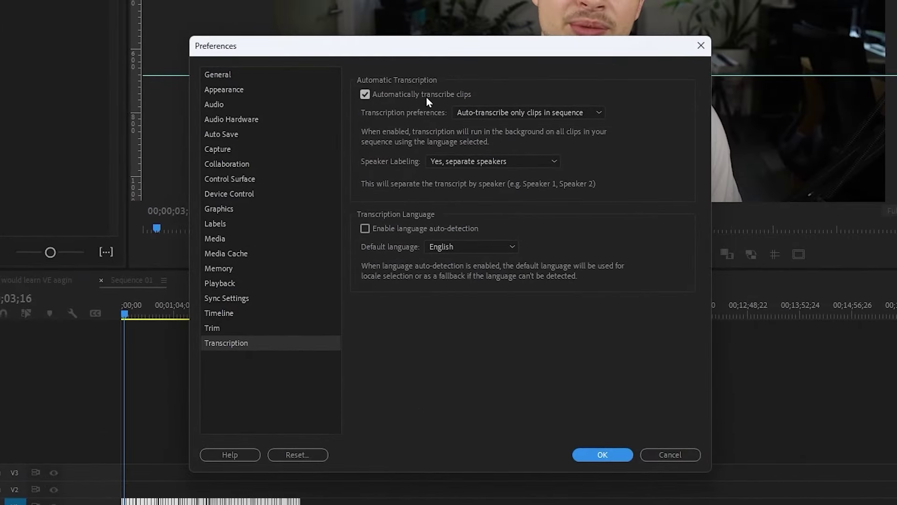
left_click(610, 455)
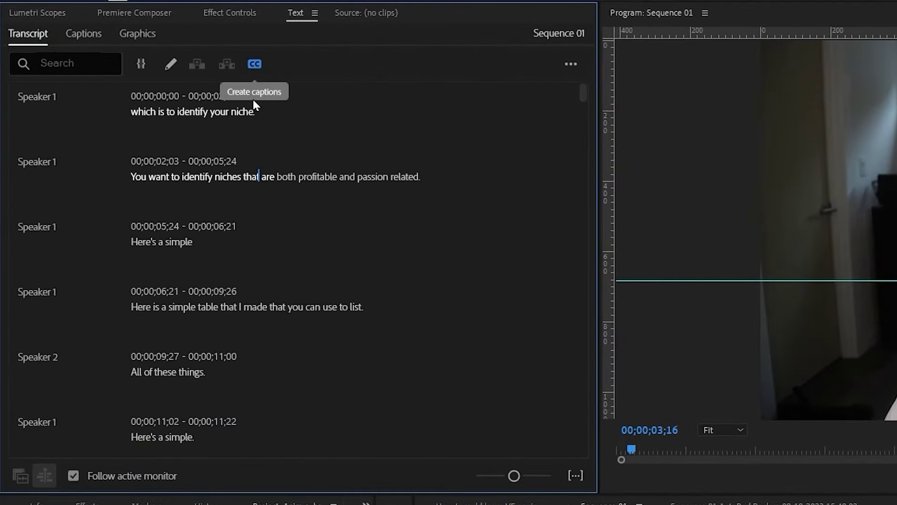
- Create captions from the transcript with a maximum length of 20 characters, a minimum duration of 1.2 seconds and single lines
left_click(256, 65)
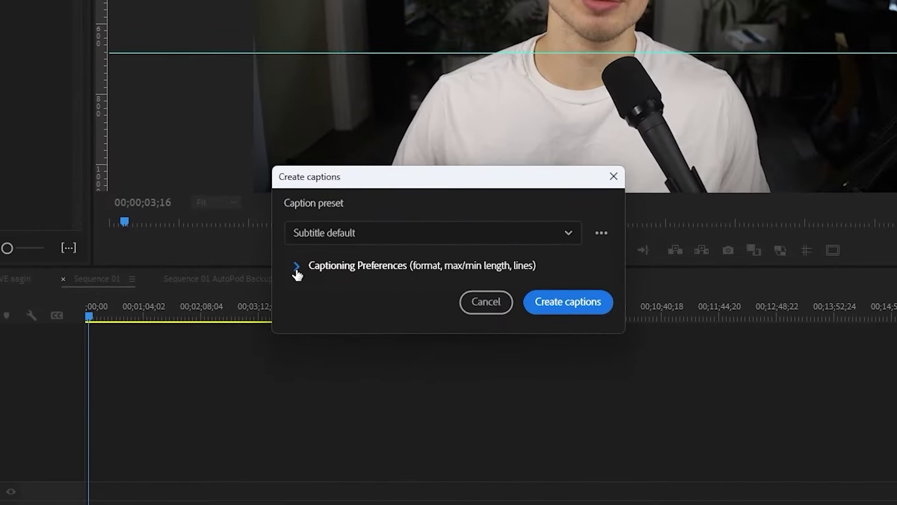
left_click(297, 268)
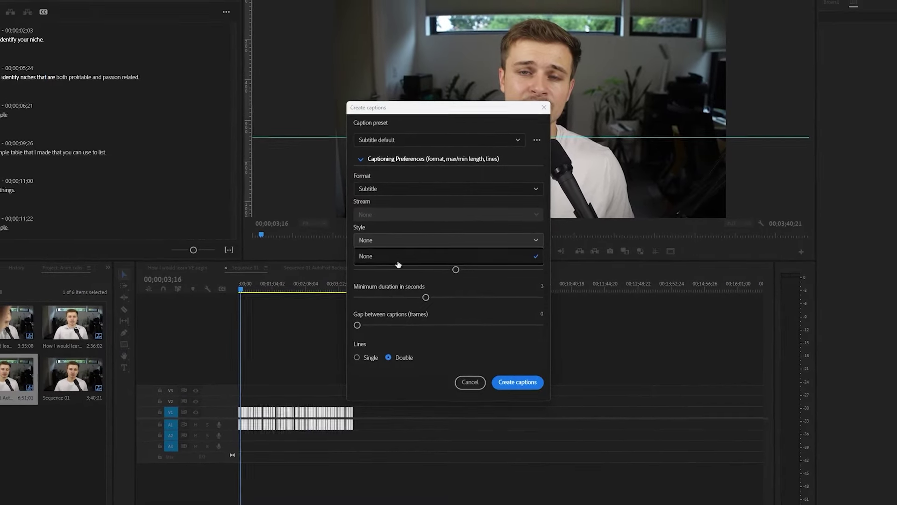
left_click_drag(456, 270, 394, 269)
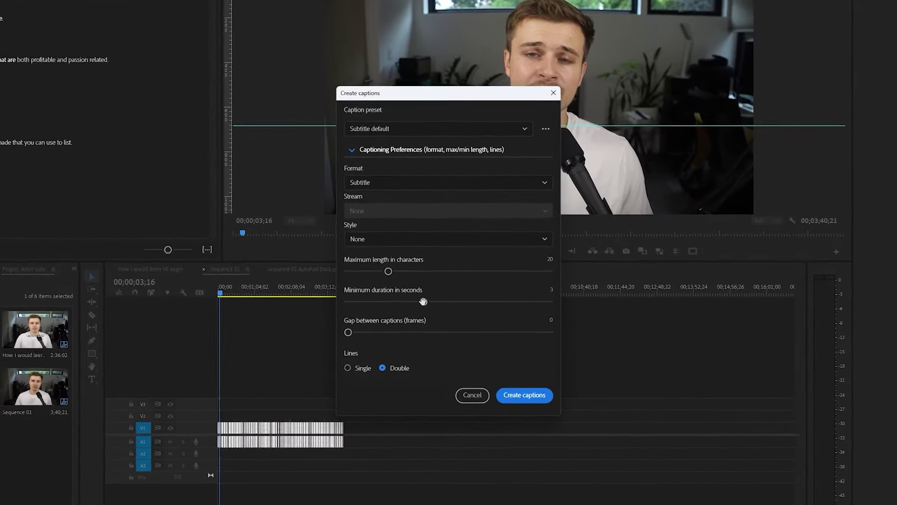
left_click_drag(423, 302, 348, 302)
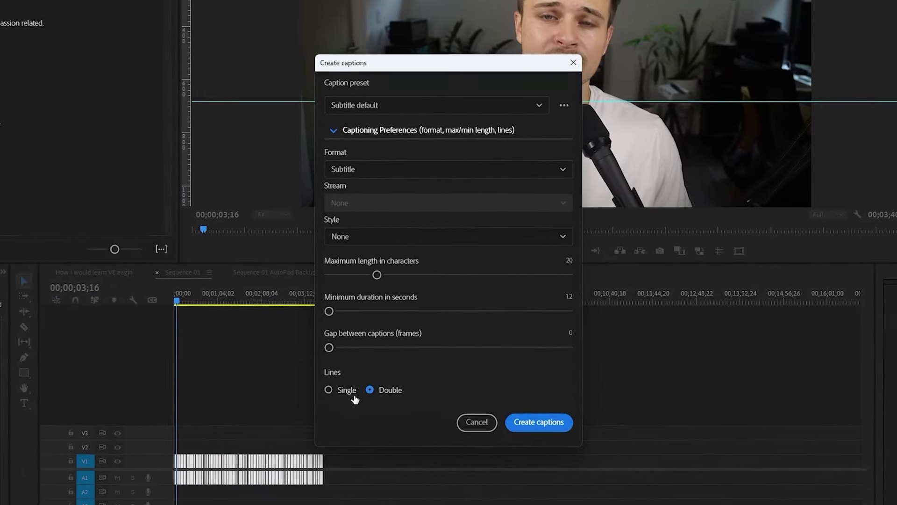
left_click(342, 388)
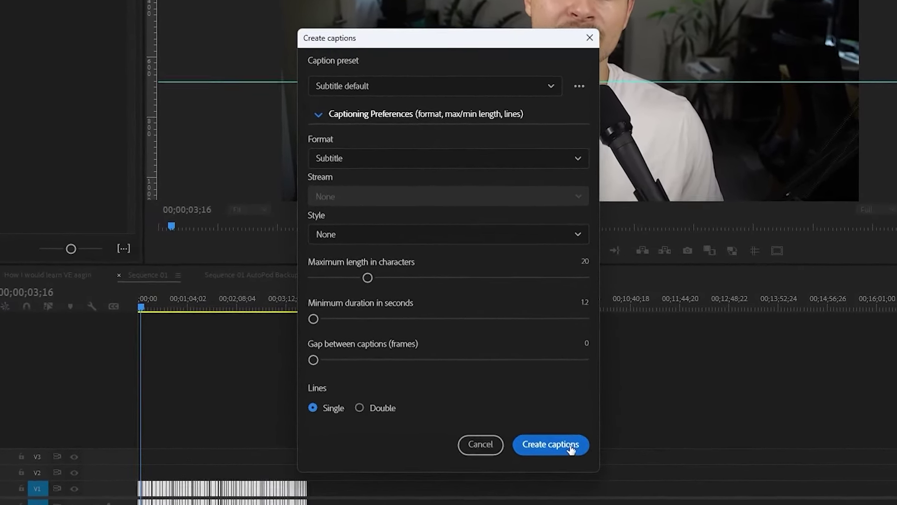
left_click(566, 443)
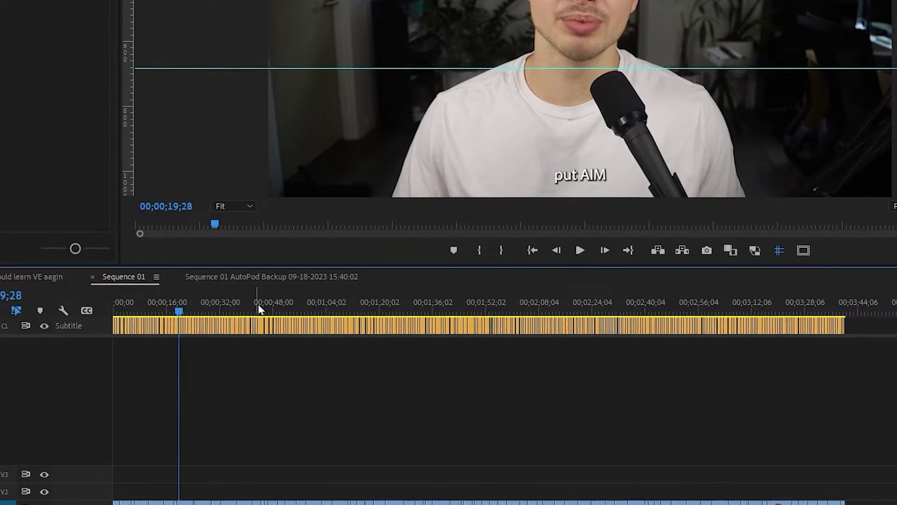
- Try rewording caption 37, "a list of niches", and play the sequence to preview the captions
left_click(152, 303)
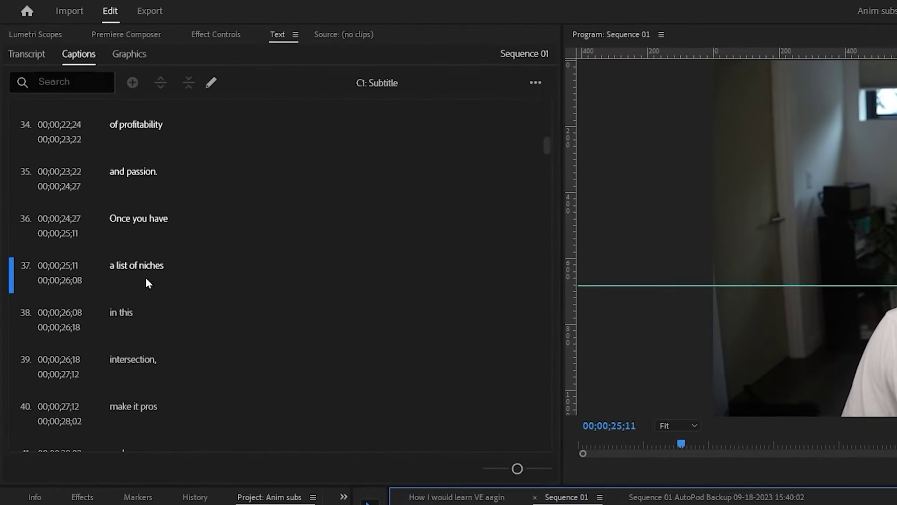
double_click(146, 270)
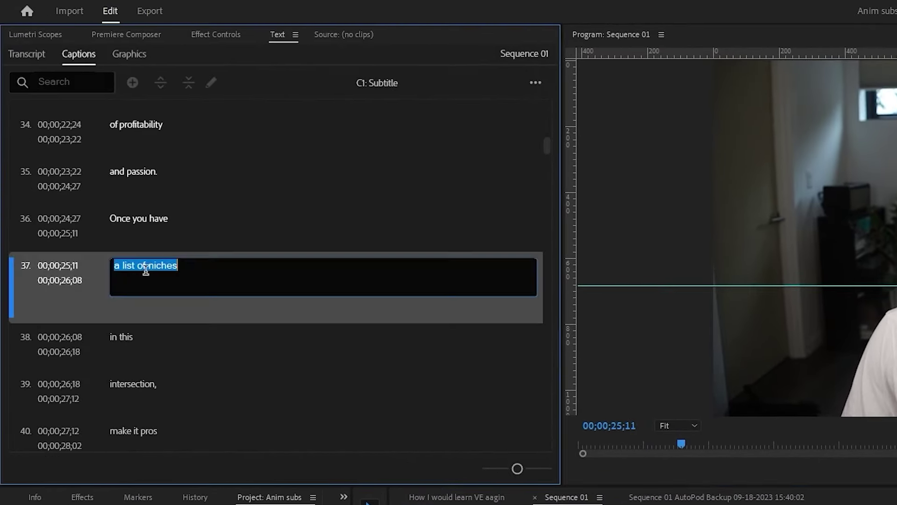
left_click_drag(191, 268, 159, 275)
type("certai")
key("Escape")
left_click(250, 356)
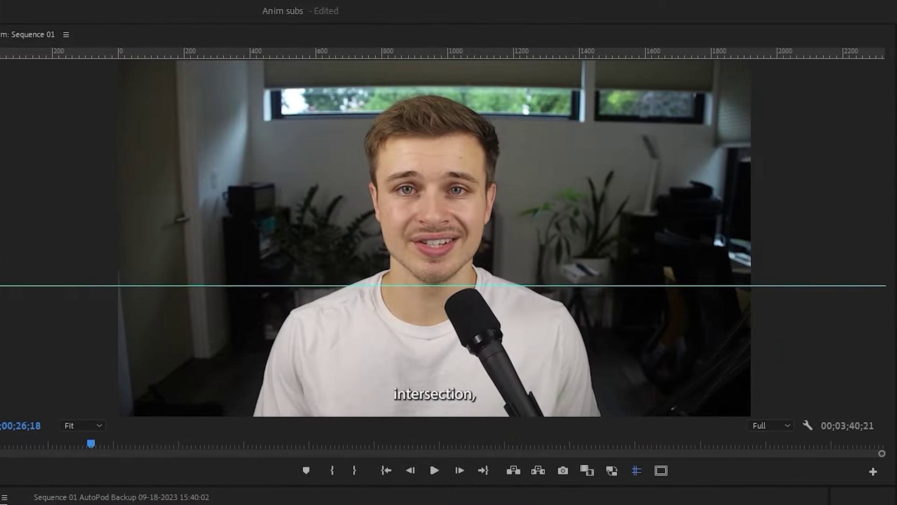
key("space")
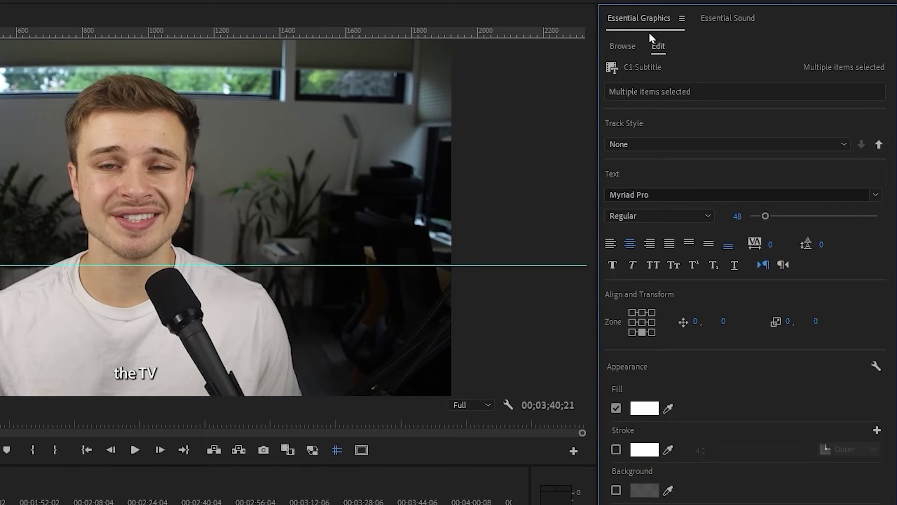
- Set the text of all selected captions to TT Commons Black at size 64
left_click(673, 145)
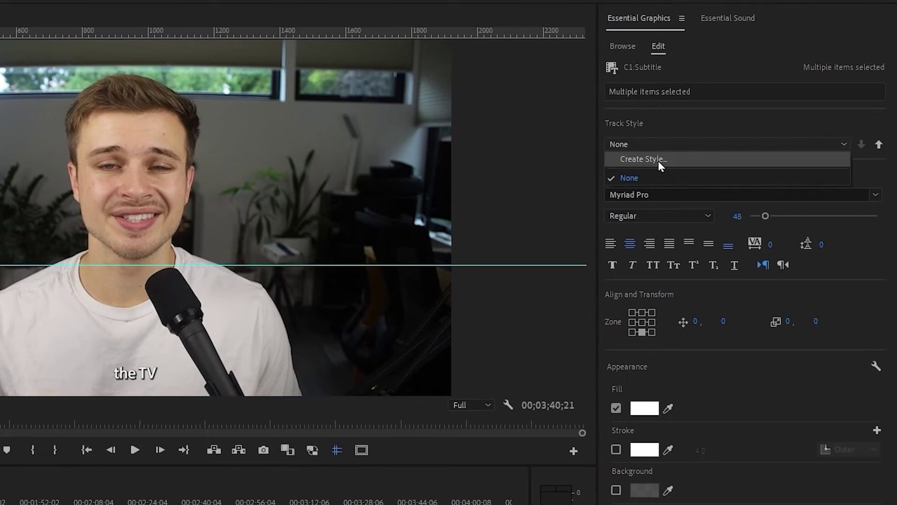
left_click(683, 123)
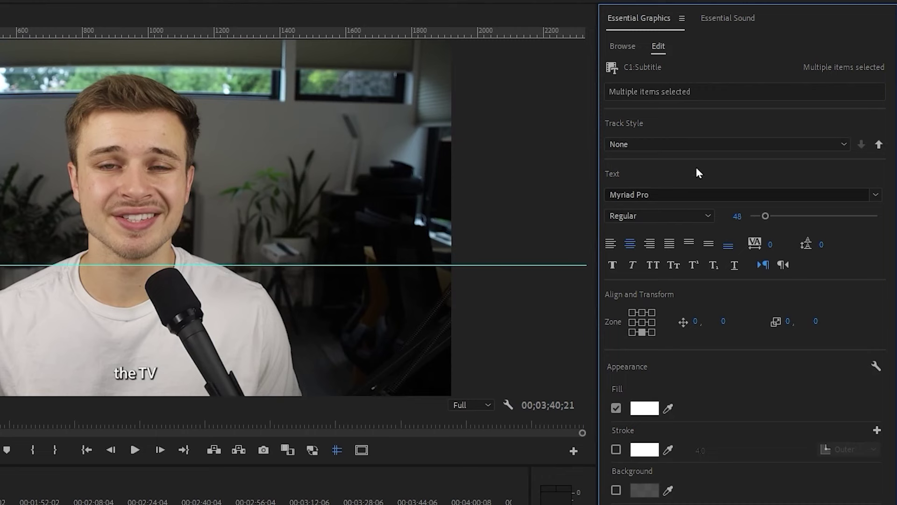
left_click(684, 189)
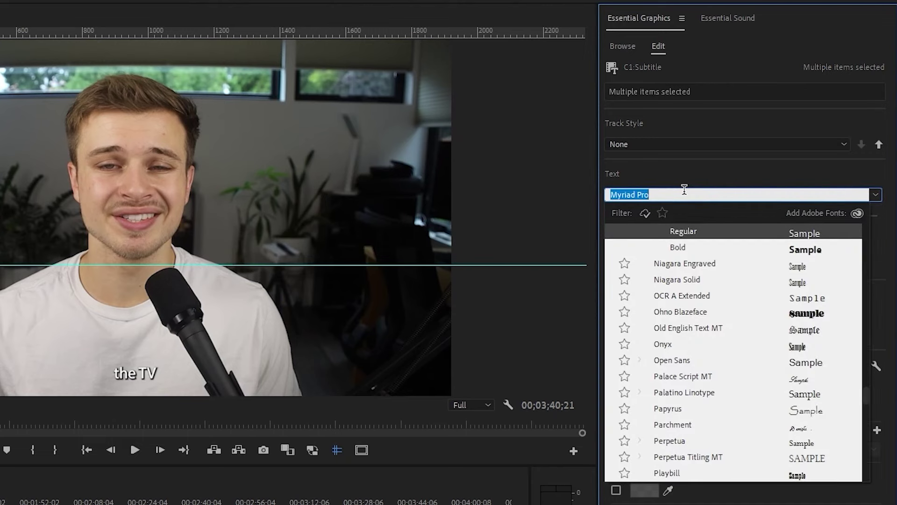
type("tt com")
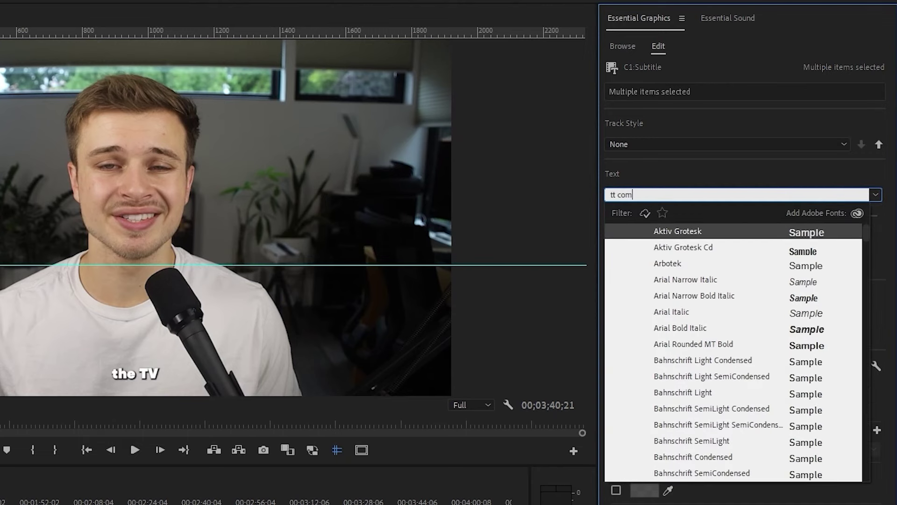
left_click(693, 232)
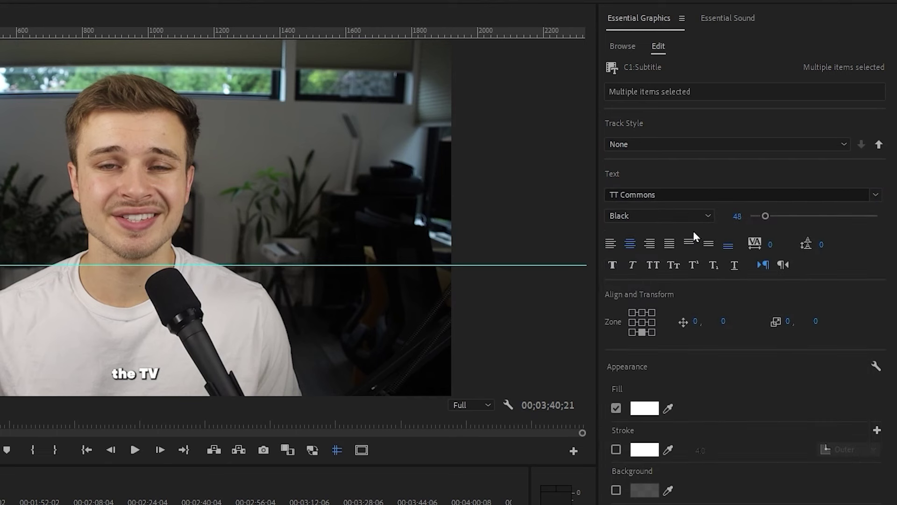
left_click(731, 212)
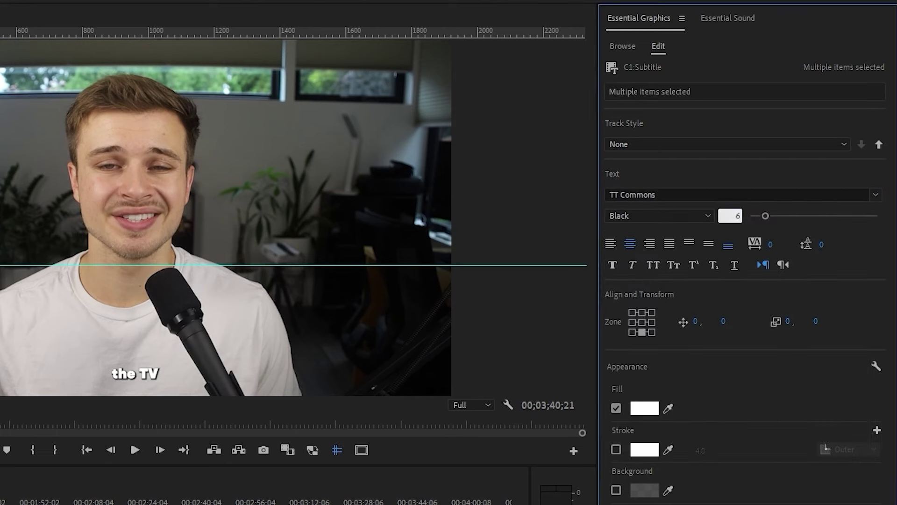
type("64")
key("Return")
- Position the caption block in the centre zone and apply all caps to the text
left_click(642, 324)
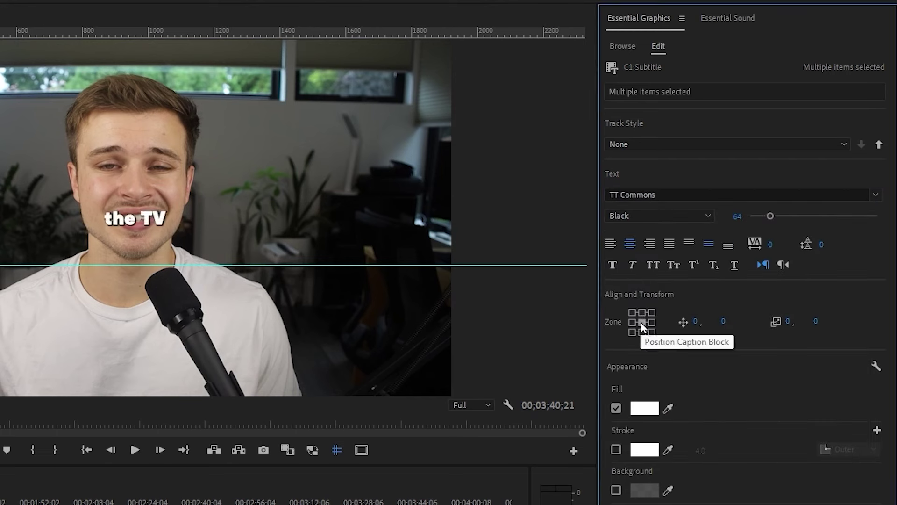
left_click(651, 267)
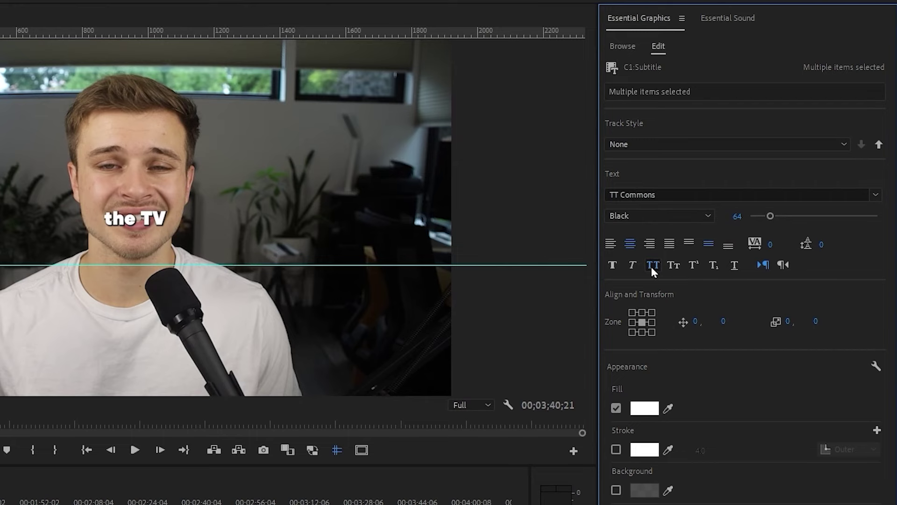
- Enable a stroke on the caption text and set its colour to black
left_click(616, 449)
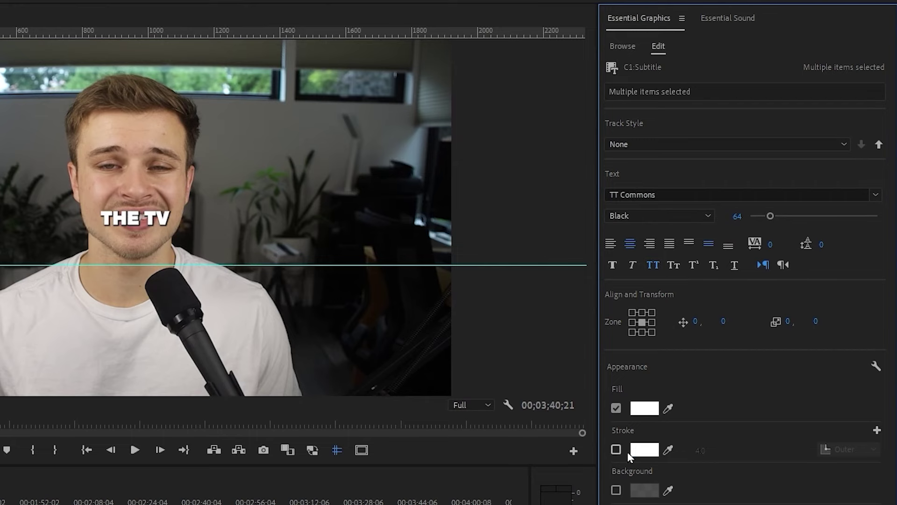
left_click(645, 450)
left_click(163, 317)
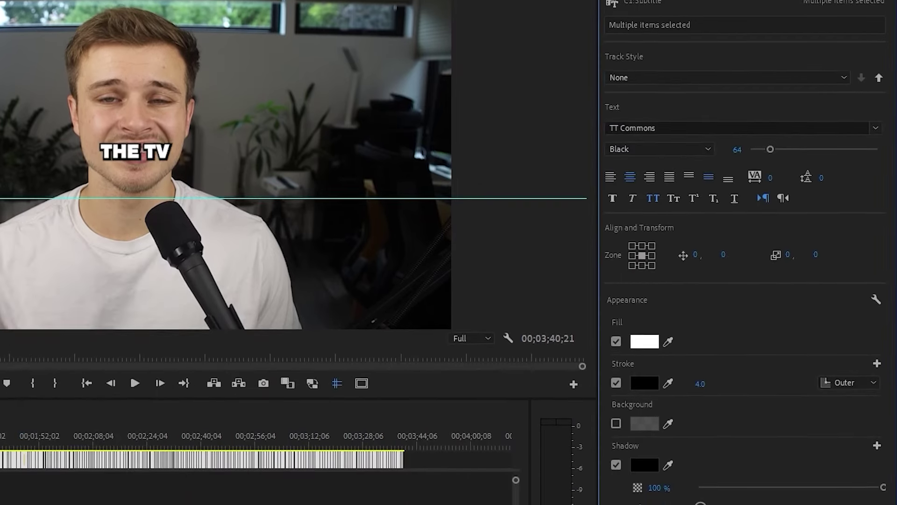
- Set the size of the caption text's shadow to 2
left_click(651, 474)
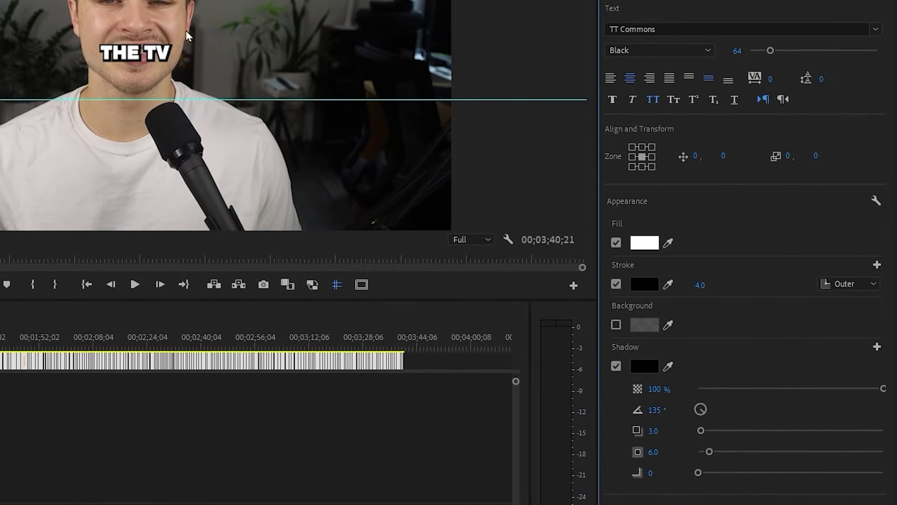
left_click(654, 451)
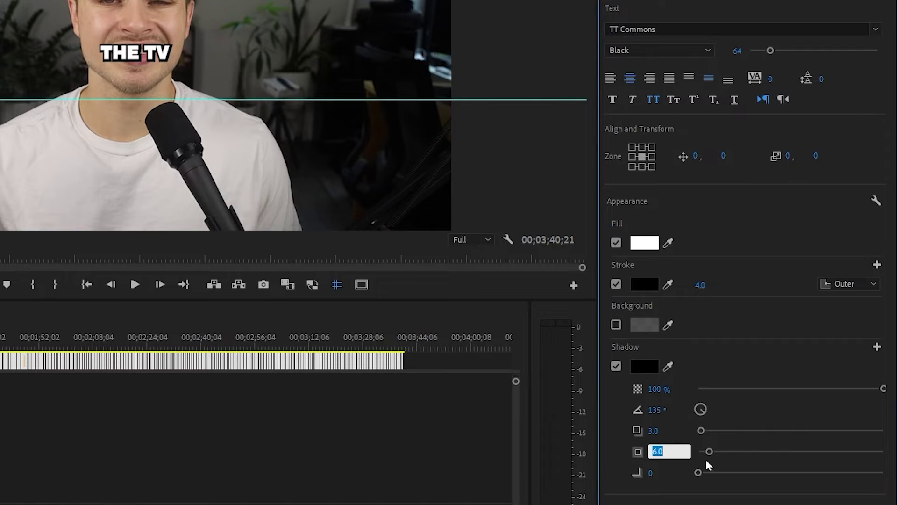
type("2")
key("Return")
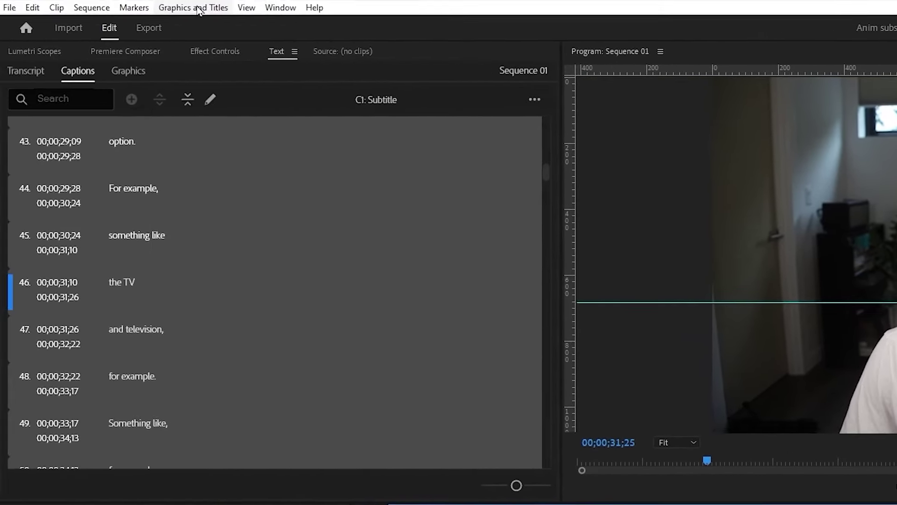
- Upgrade all captions to graphics and open the effect settings of the first caption graphic, "which is to"
left_click(200, 8)
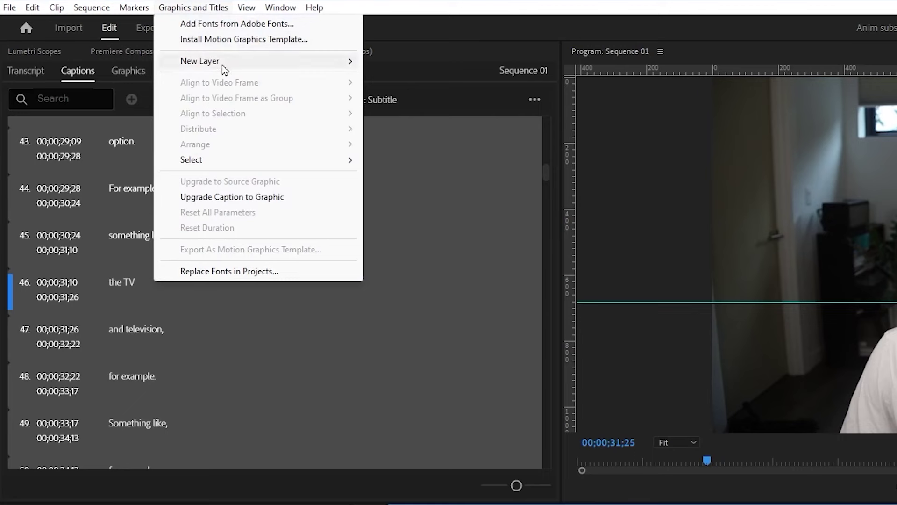
left_click(240, 198)
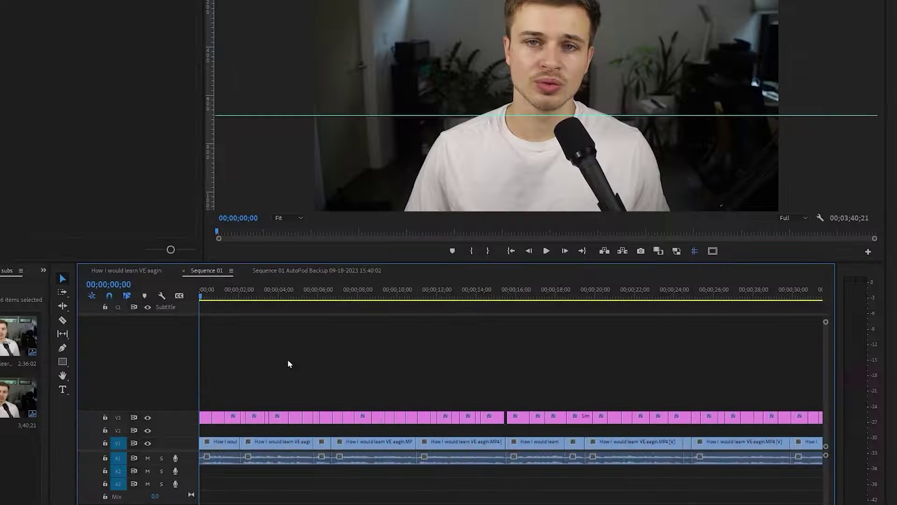
key("equal")
key("equal")
key("Right")
key("Right")
left_click(233, 416)
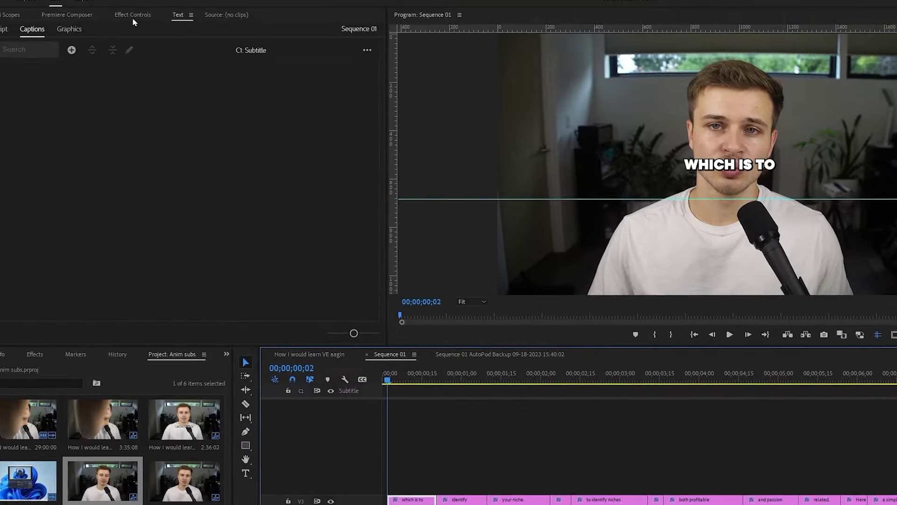
left_click(132, 19)
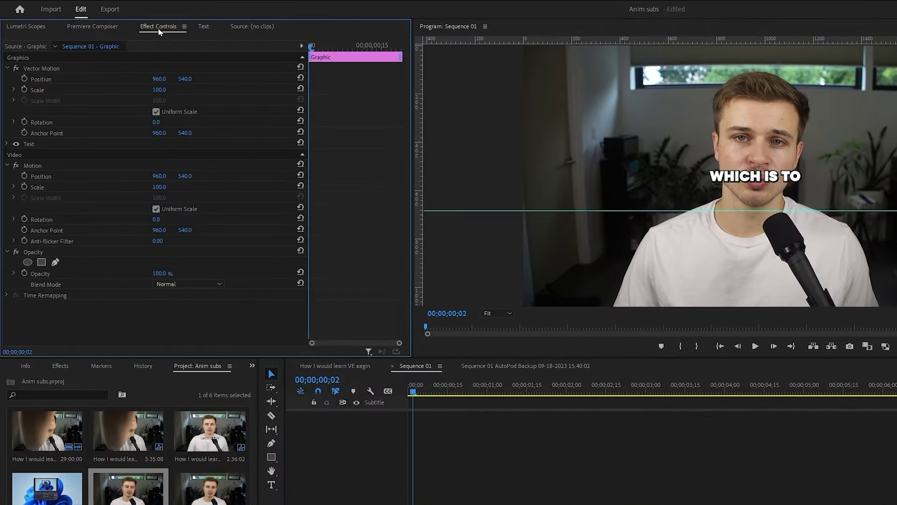
- Start keyframing the first caption's Vector Motion Scale with a keyframe of 100 at 00;00;00;07
key("Right")
key("Right")
key("Right")
key("Right")
key("Right")
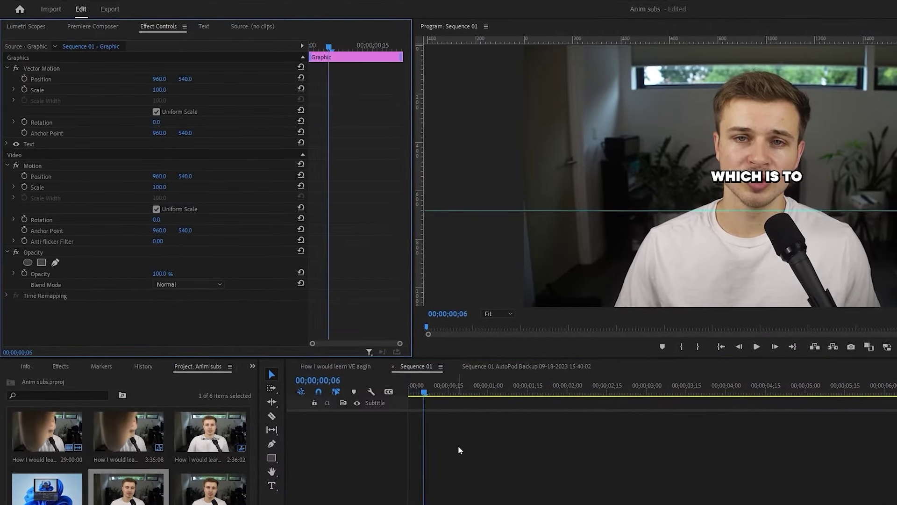
left_click(24, 89)
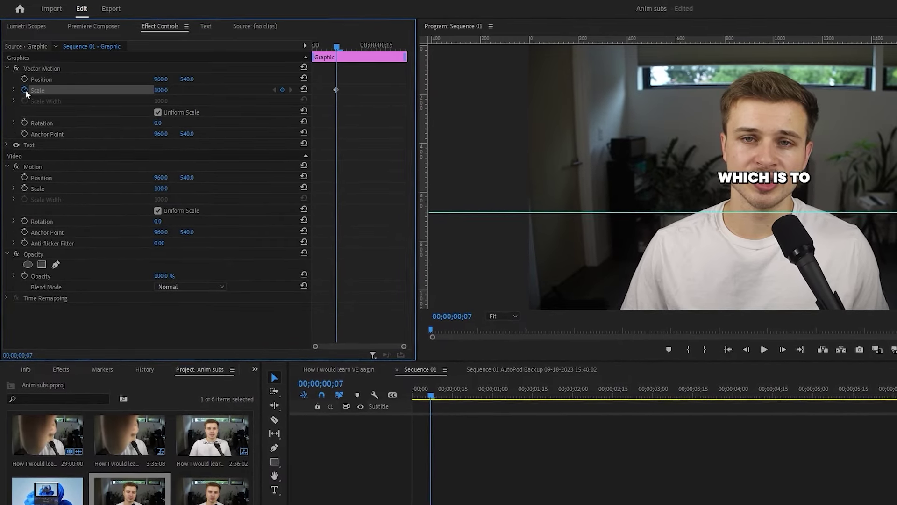
- Add a Vector Motion Scale keyframe of 105 at 00;00;00;05 on the first caption
key("Left")
key("Left")
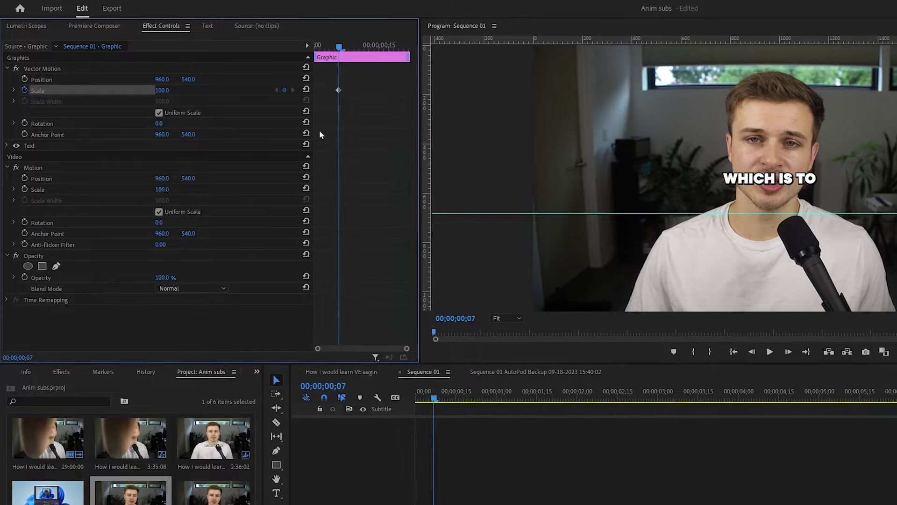
left_click(285, 90)
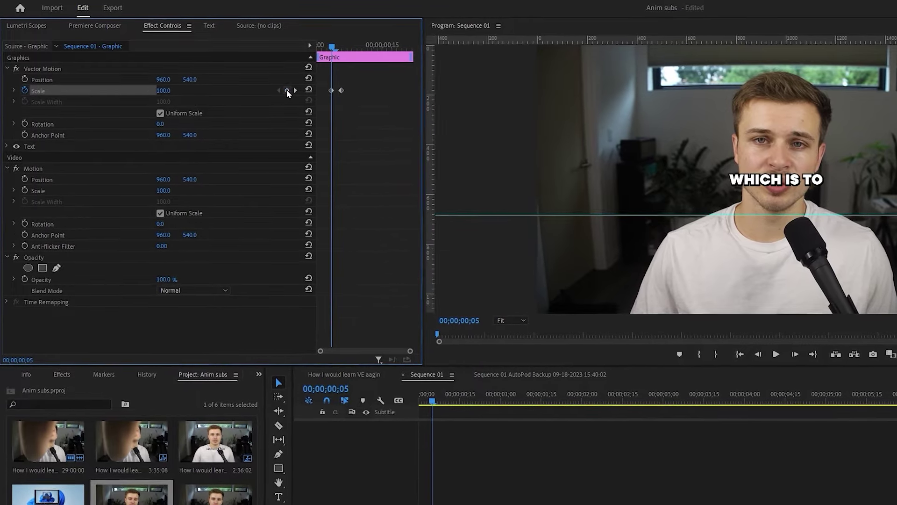
left_click(170, 91)
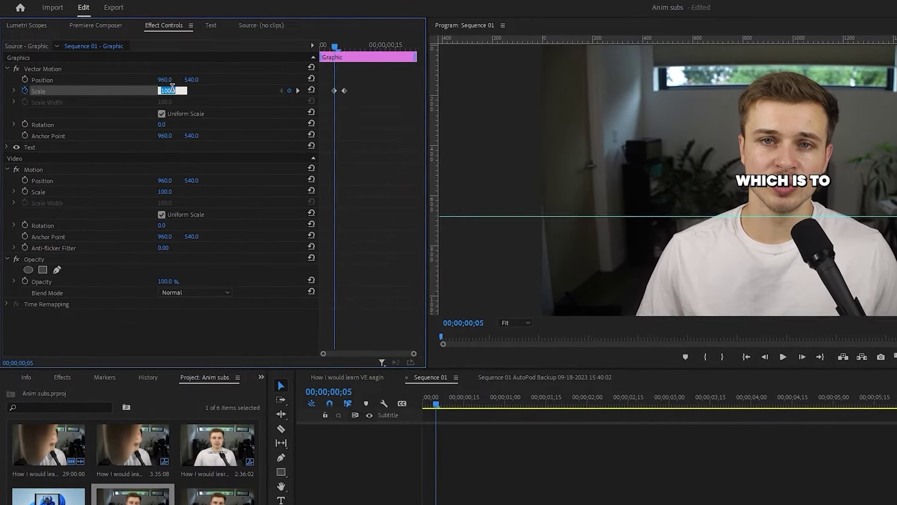
type("105")
key("Return")
- Add a Vector Motion Scale keyframe of 95 at 00;00;00;02 and play back the caption's animation
key("Left")
key("Left")
key("Left")
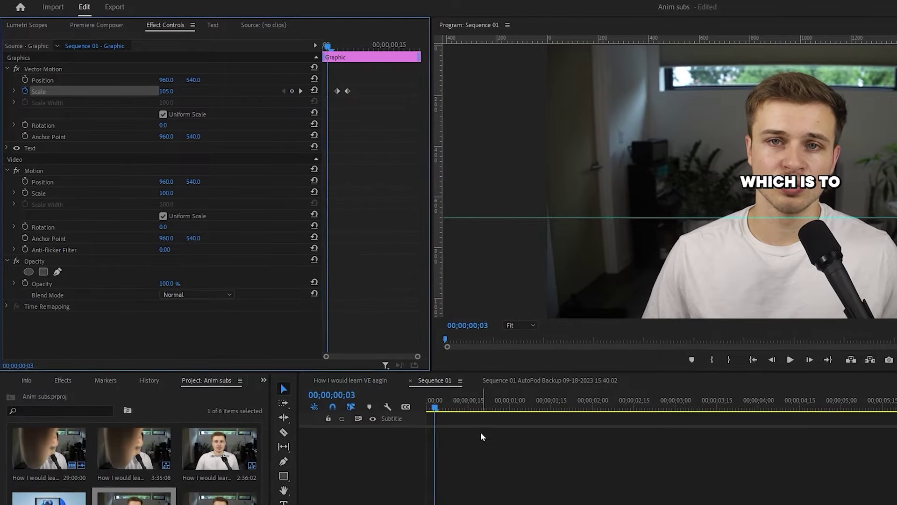
left_click(173, 89)
type("95")
key("Return")
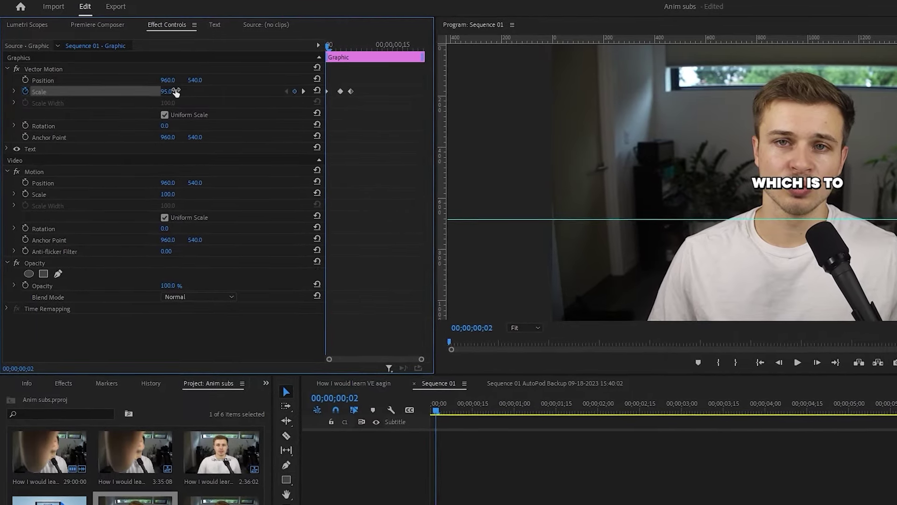
key("space")
left_click(438, 410)
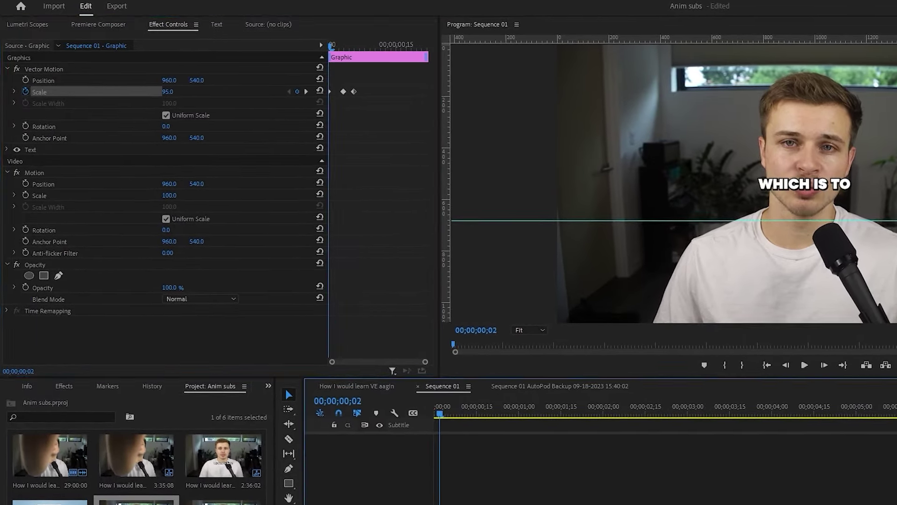
key("space")
key("space")
left_click(442, 412)
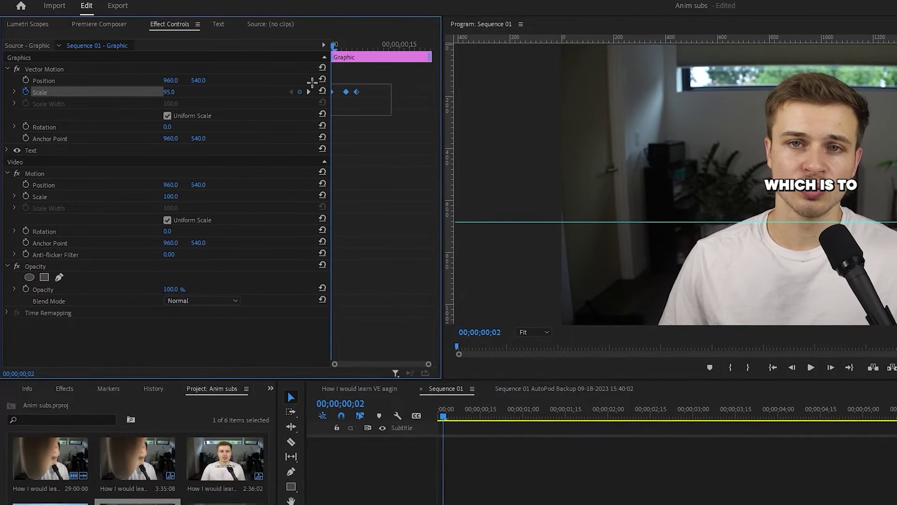
- Apply Ease In and Ease Out to the three Scale keyframes of the first caption
right_click(345, 91)
left_click(379, 254)
right_click(358, 92)
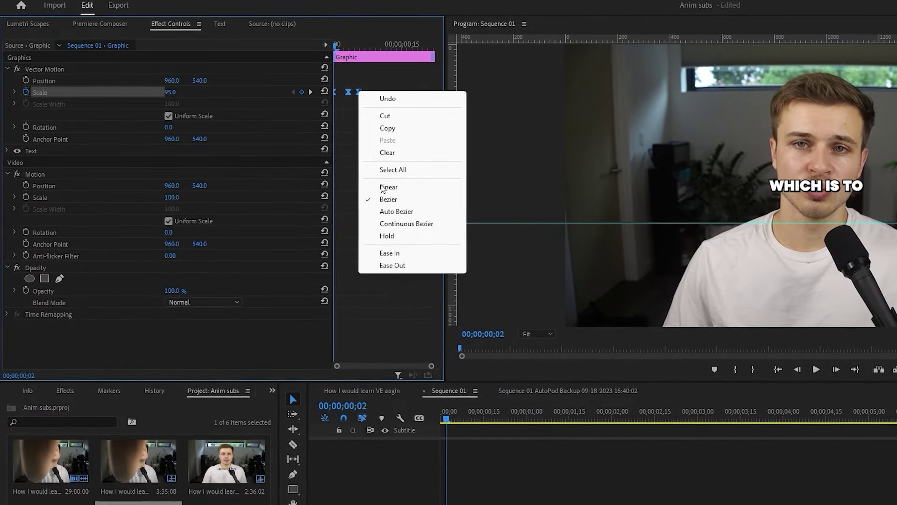
left_click(381, 265)
right_click(359, 91)
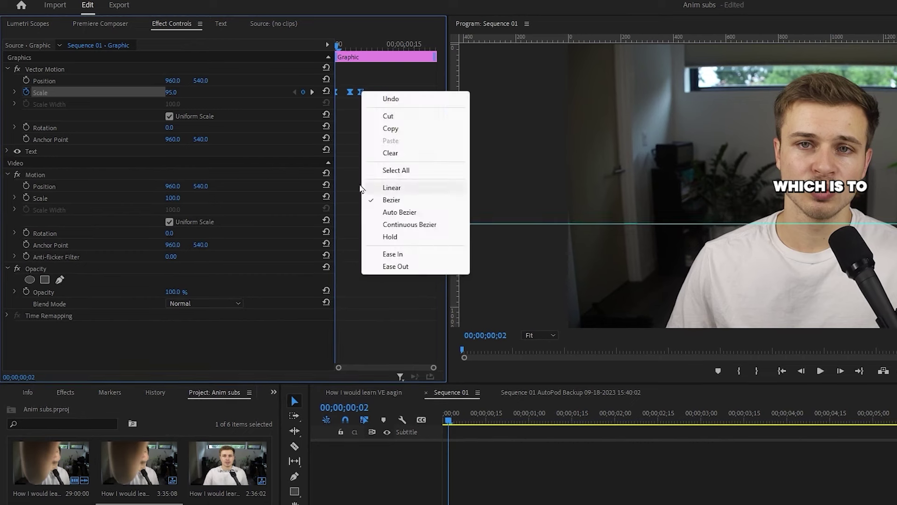
left_click(346, 197)
key("space")
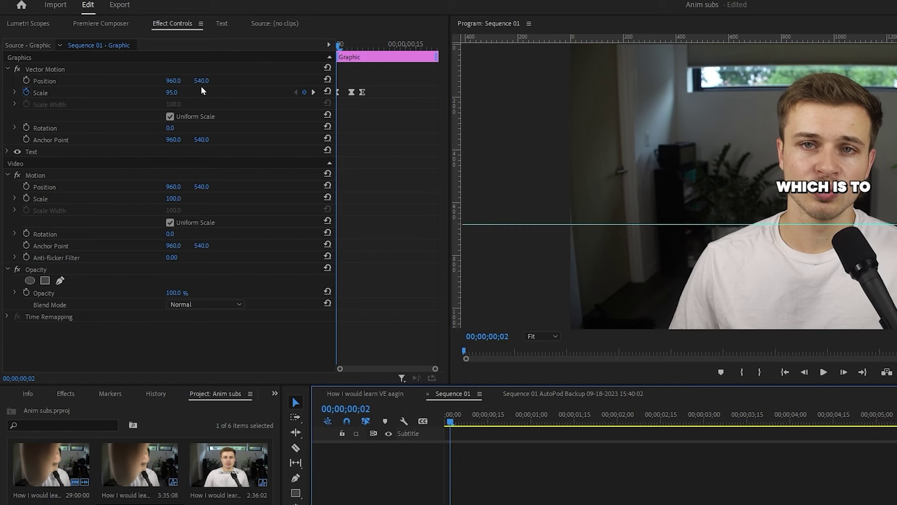
- Lower the first caption by setting its Vector Motion vertical position to 818, and play it back
left_click_drag(201, 81, 262, 80)
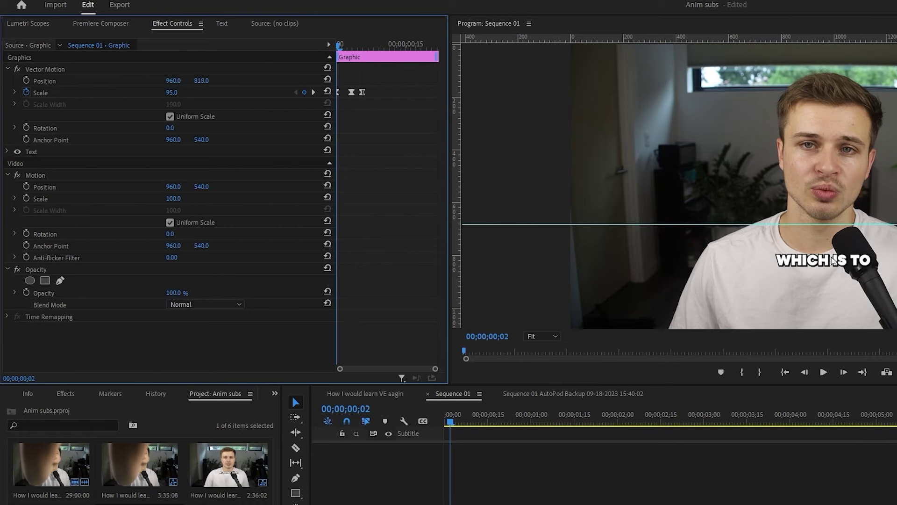
key("space")
left_click(450, 421)
key("space")
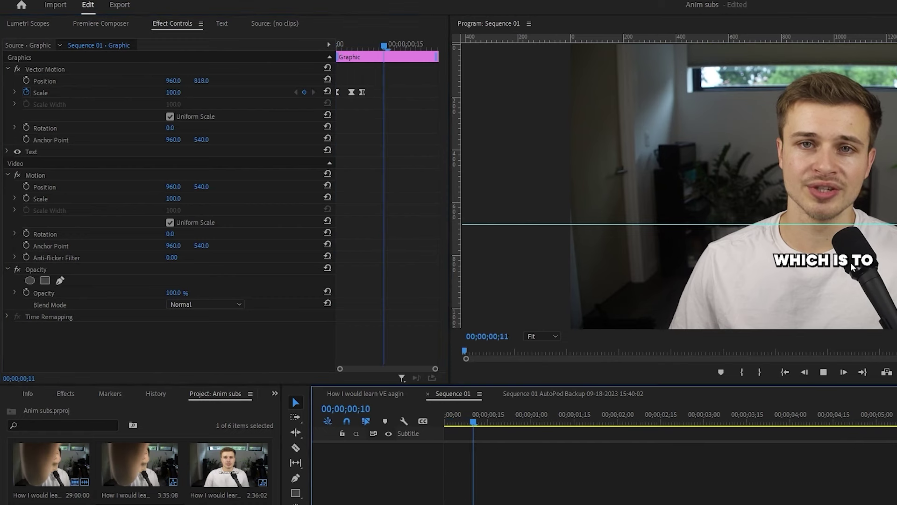
key("space")
left_click(450, 423)
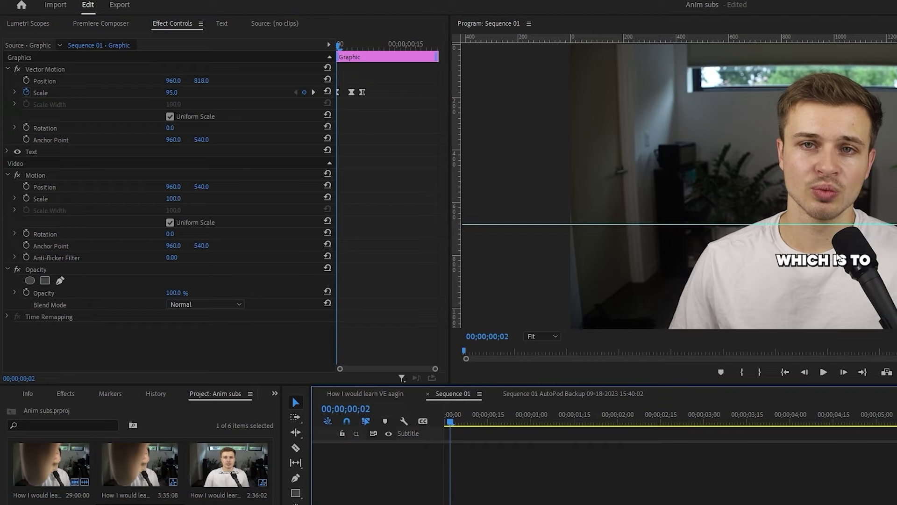
- Copy the Vector Motion effect of the first caption graphic
left_click(56, 70)
left_click(464, 452)
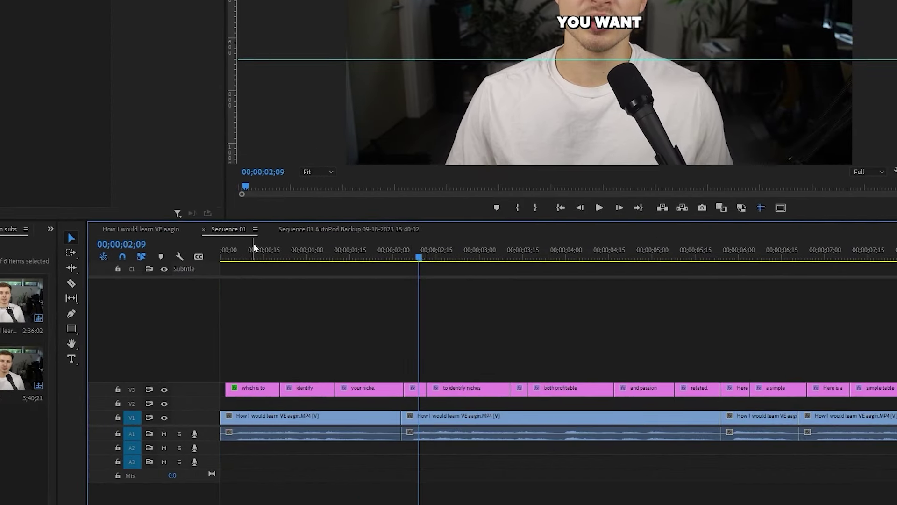
left_click(254, 247)
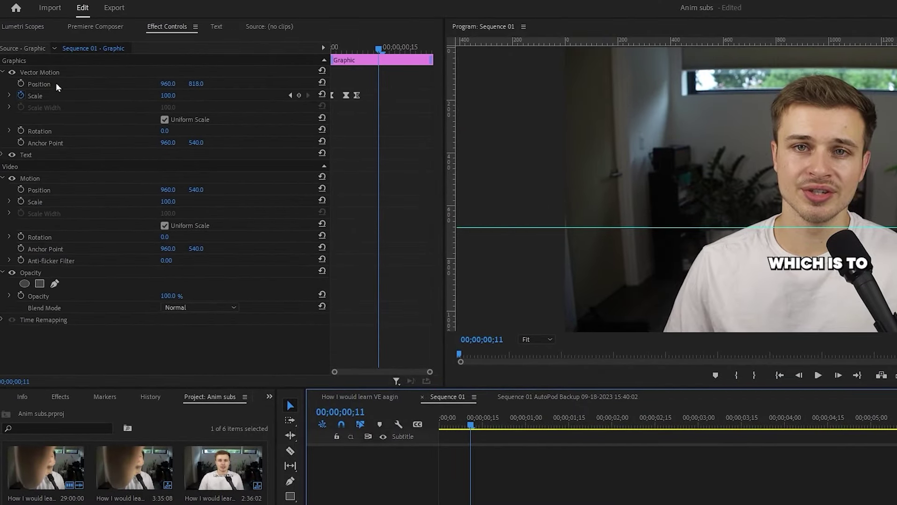
left_click(43, 73)
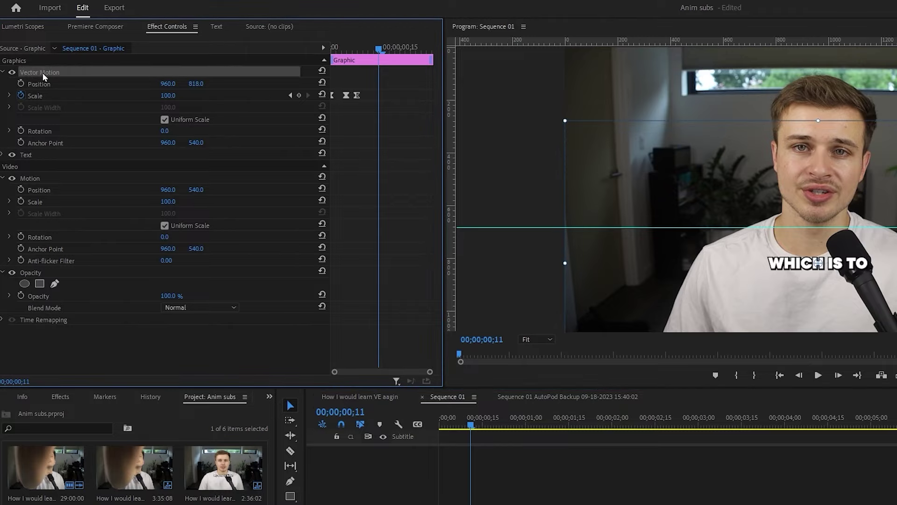
- Paste the Vector Motion effect onto all caption graphics on track V3 and play back part of the sequence
left_click(579, 459)
key("minus")
key("minus")
key("minus")
key("minus")
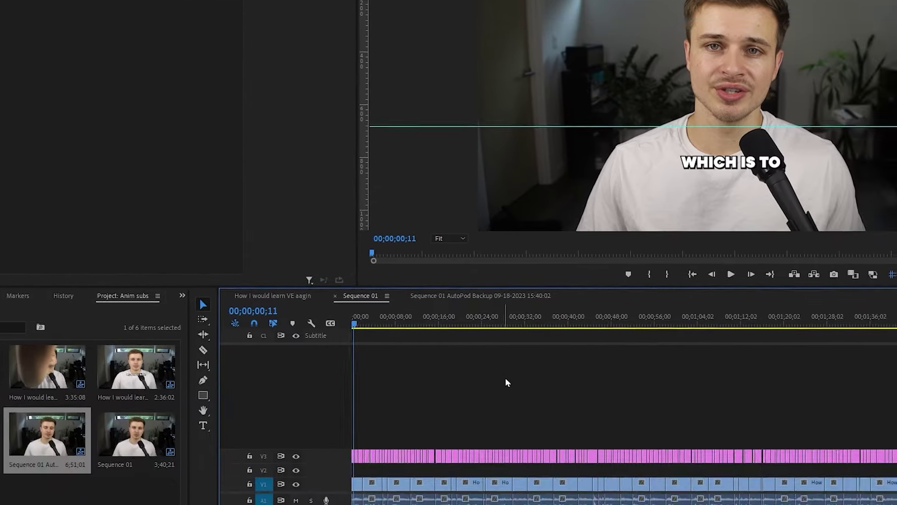
key("minus")
left_click_drag(888, 347, 279, 372)
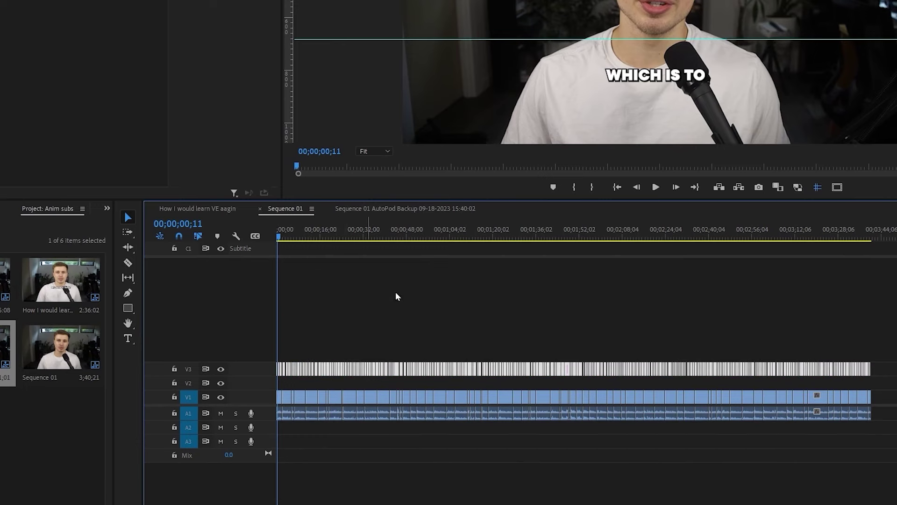
left_click(463, 234)
key("space")
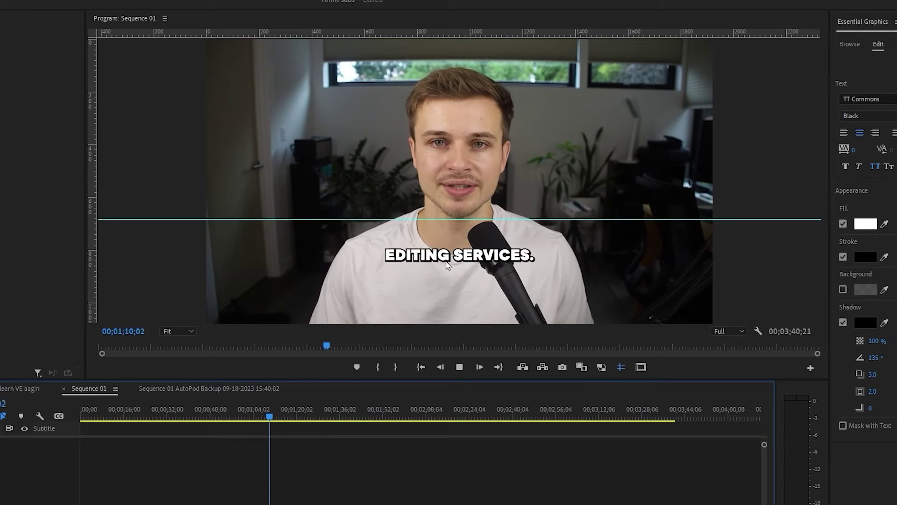
key("space")
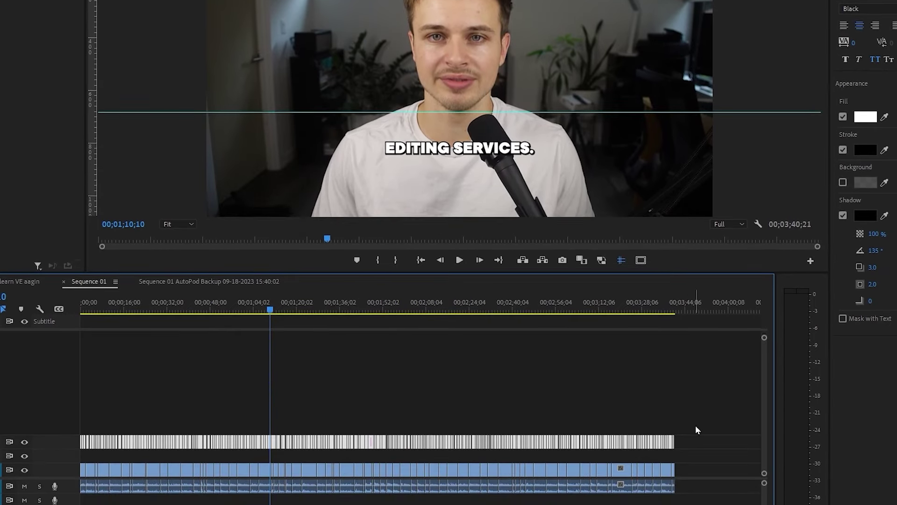
- Change the fill colour of all caption graphics to bright yellow and check it on other captions
left_click_drag(697, 430, 83, 450)
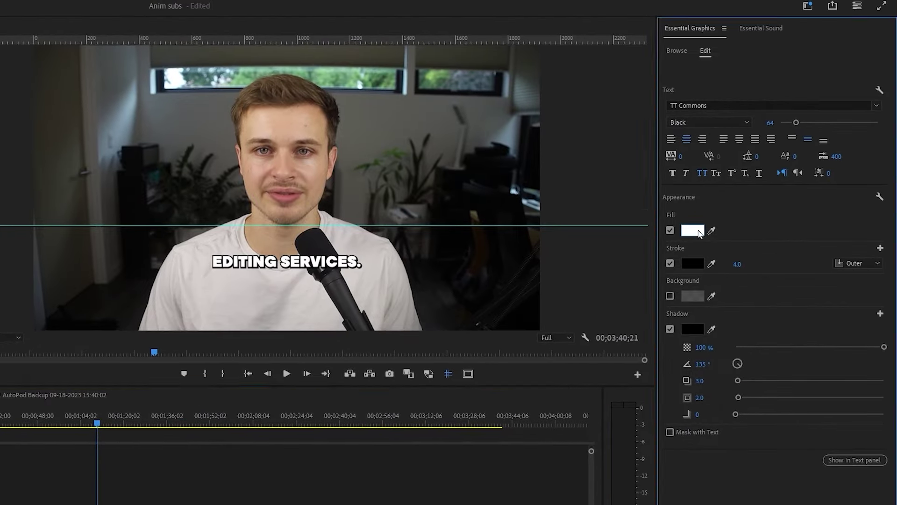
left_click(866, 117)
left_click(200, 339)
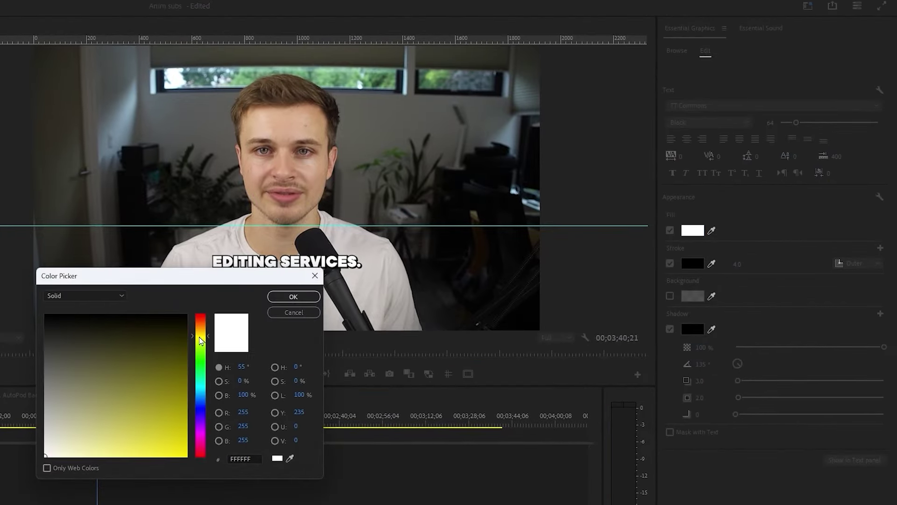
left_click(186, 456)
left_click(294, 296)
left_click_drag(131, 426, 177, 423)
left_click(234, 420)
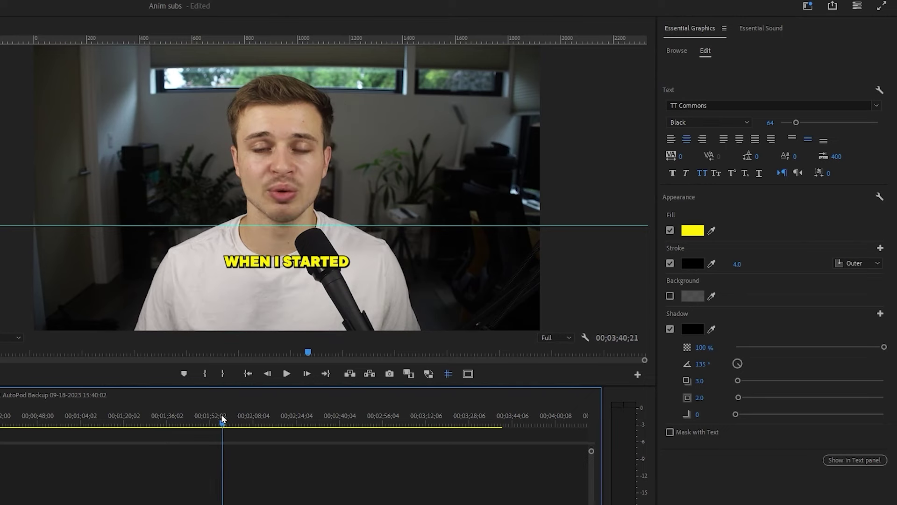
- Set the font size of all caption graphics to 96 and check it along the sequence
left_click(767, 122)
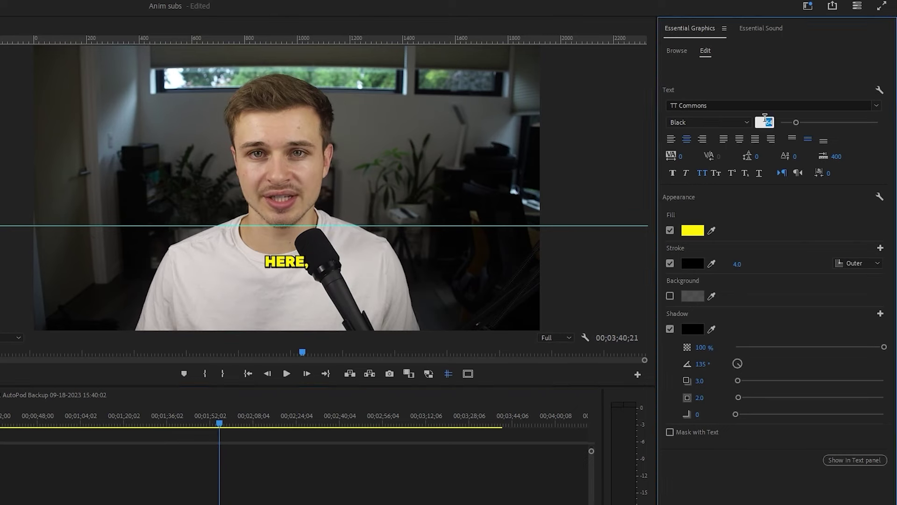
key("Return")
left_click_drag(252, 423, 261, 424)
key("space")
left_click(227, 422)
left_click(177, 418)
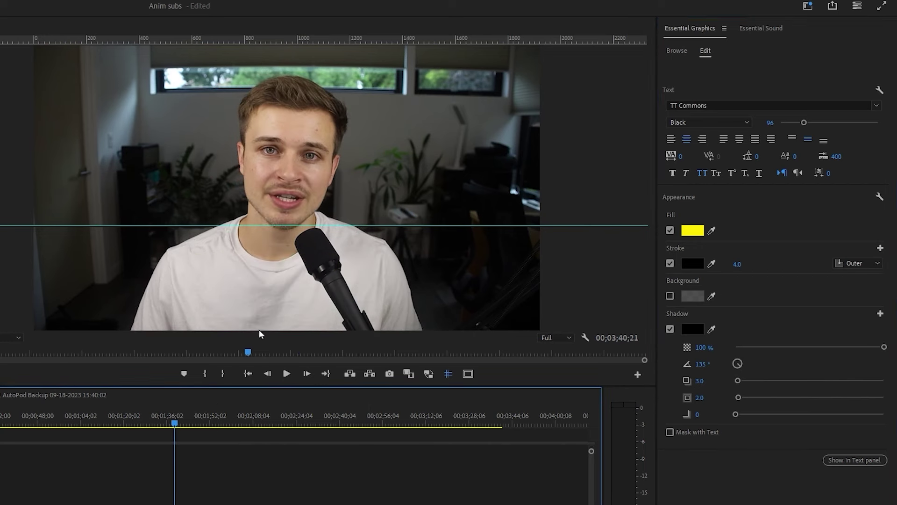
- Create a text style named "Test Style" from the text layer of the "And average CPM is" caption graphic
left_click(300, 287)
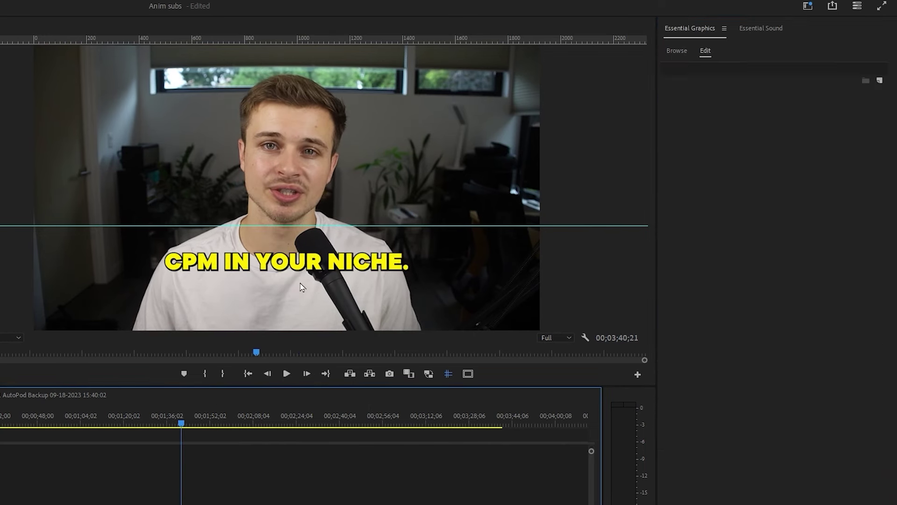
left_click(258, 288)
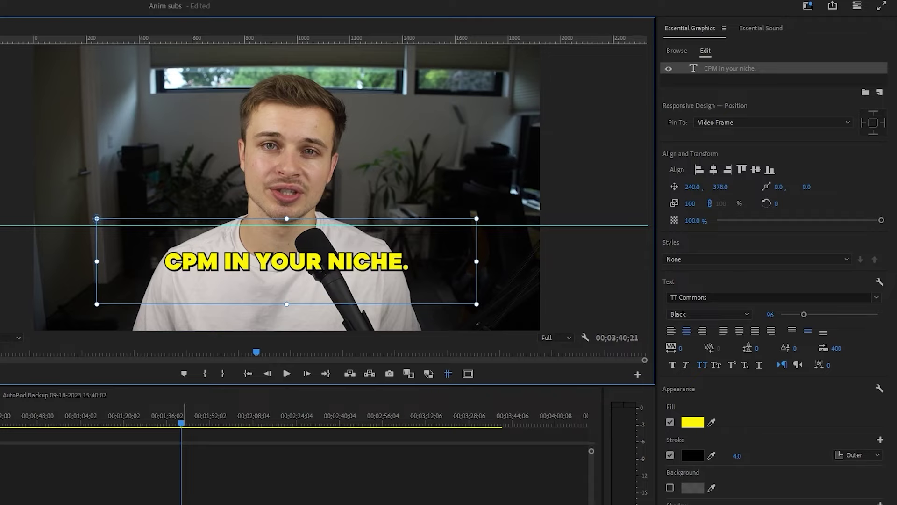
left_click(184, 414)
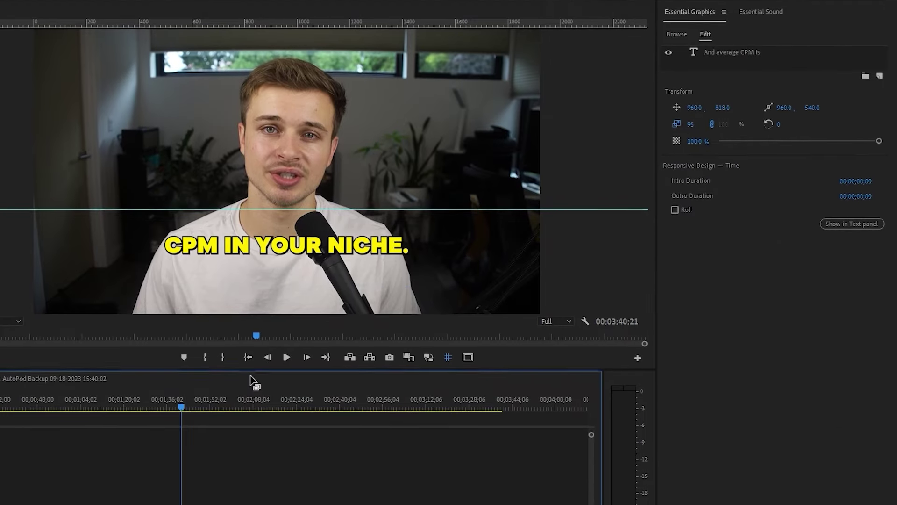
key("=")
key("=")
left_click(252, 406)
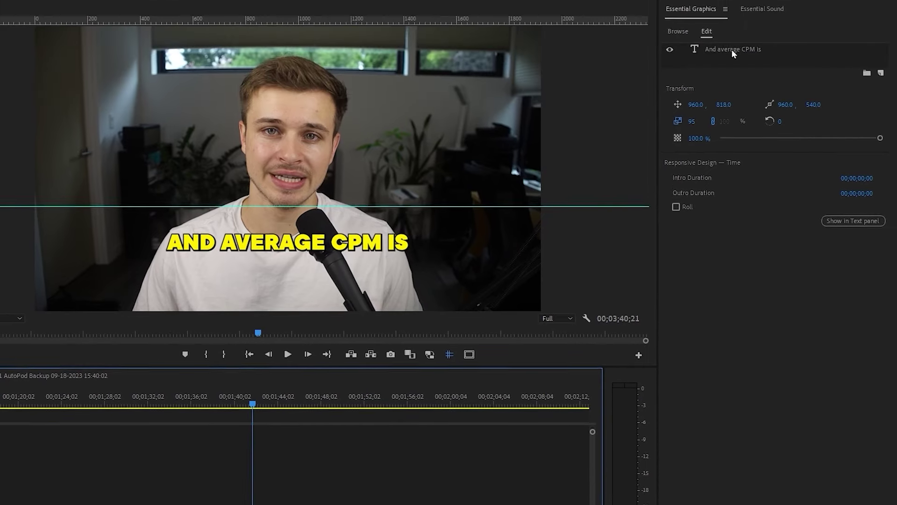
left_click(733, 49)
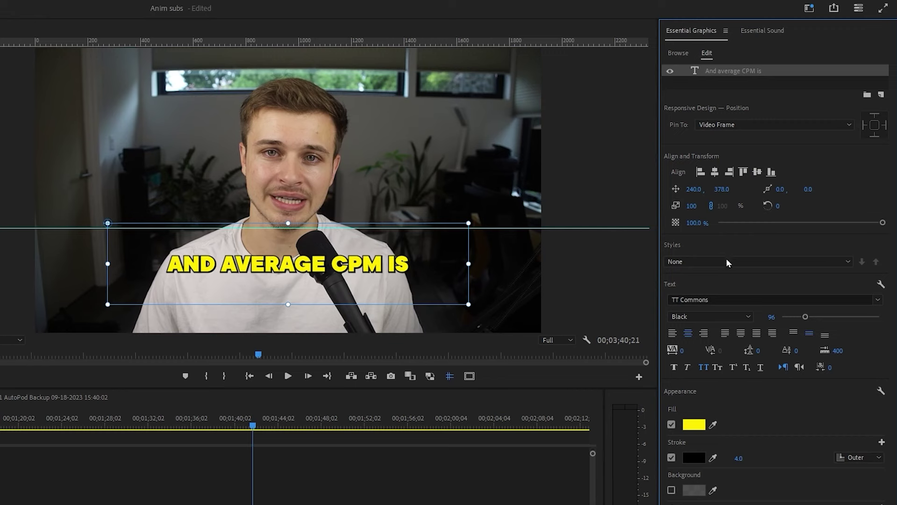
left_click(718, 267)
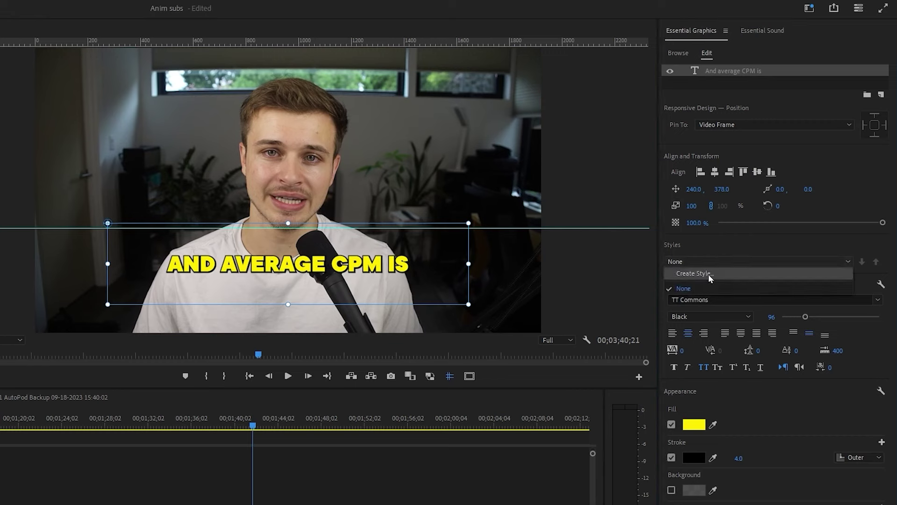
left_click(709, 275)
type("T")
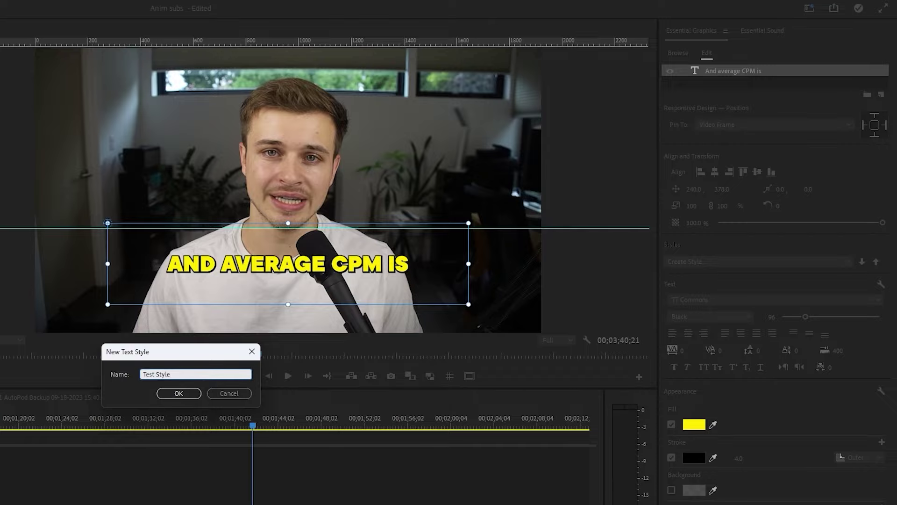
type("est Style")
left_click(177, 394)
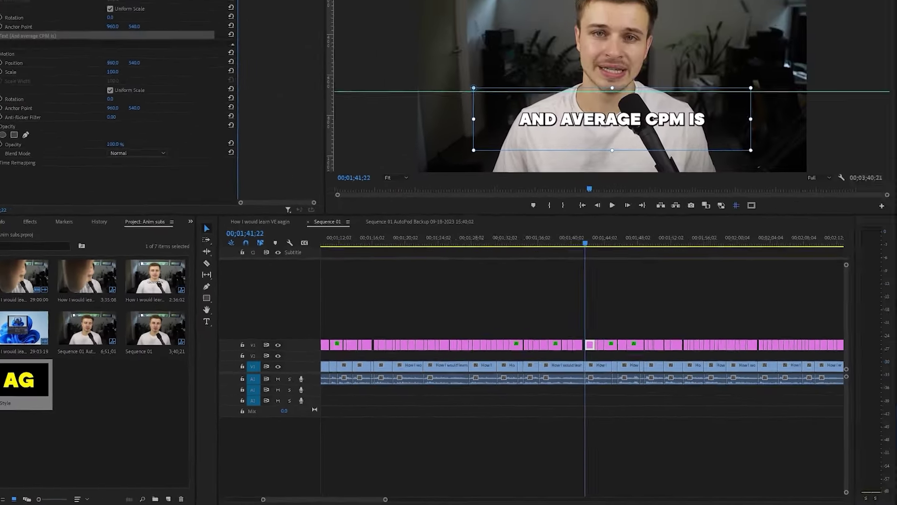
- Change the font of the "And average CPM is" caption text to a thinner sans-serif typeface and reselect its graphic on track V3
left_click(811, 200)
left_click(811, 231)
left_click(581, 311)
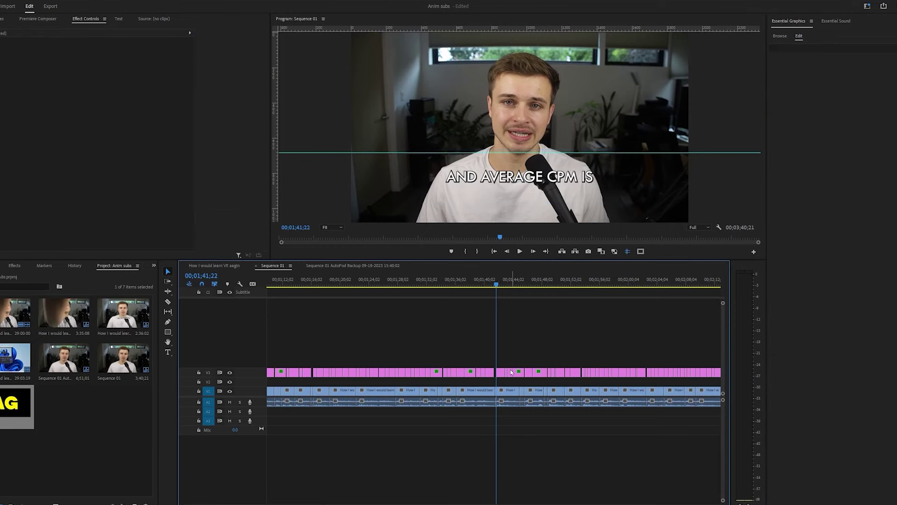
left_click(500, 372)
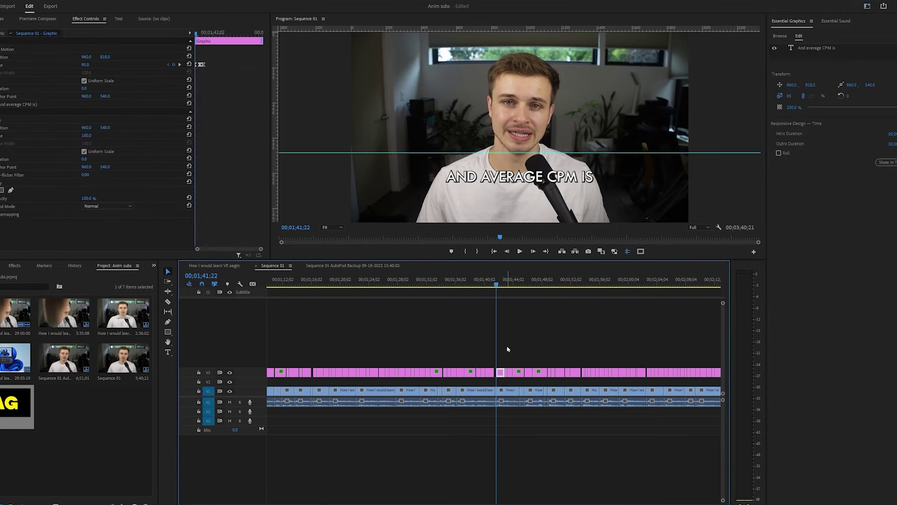
- Start exporting the "Test Style" text style from the project as an Adobe Premiere Pro Text Style file
left_click(75, 395)
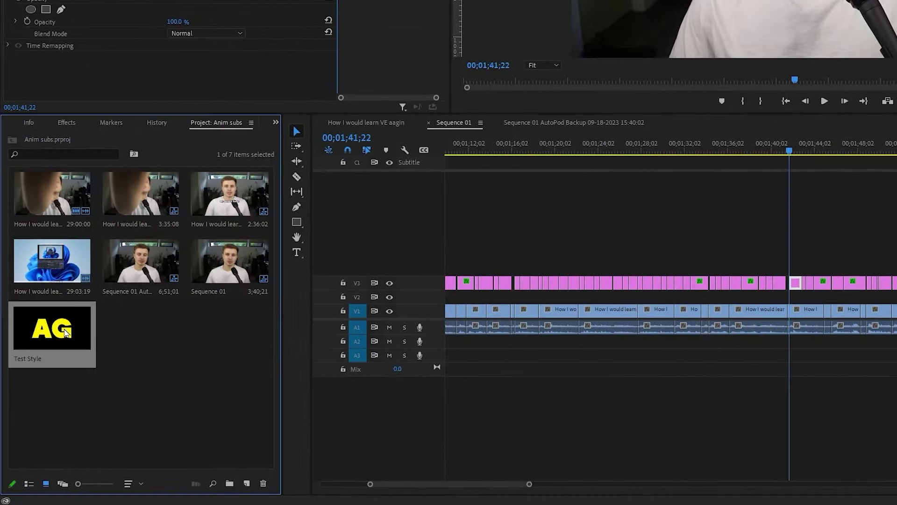
right_click(62, 336)
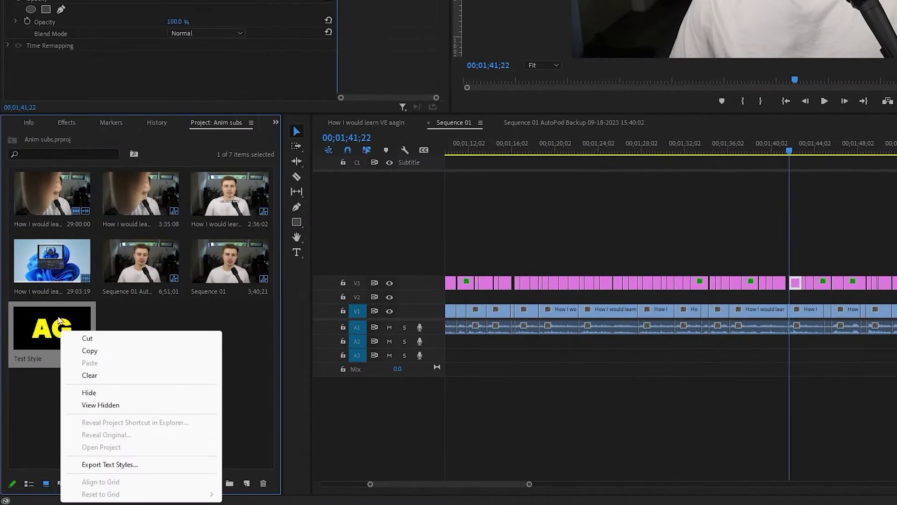
left_click(111, 465)
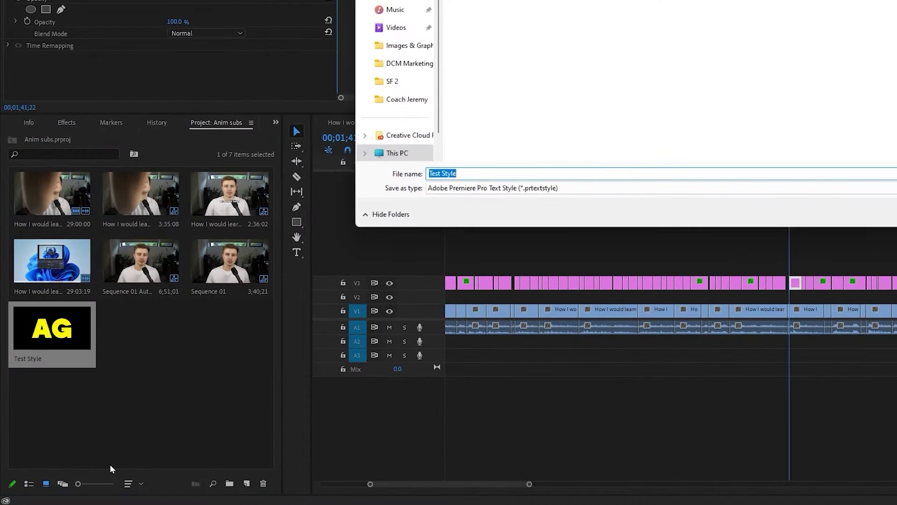